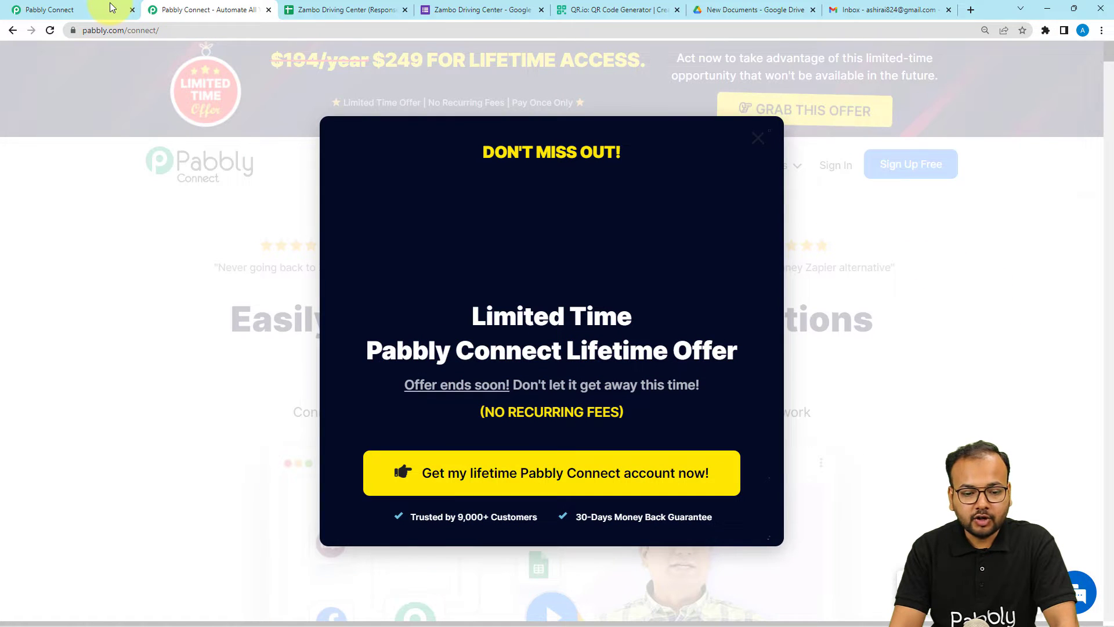
# Return to the Pabbly Connect dashboard listing existing workflows
pyautogui.click(106, 11)
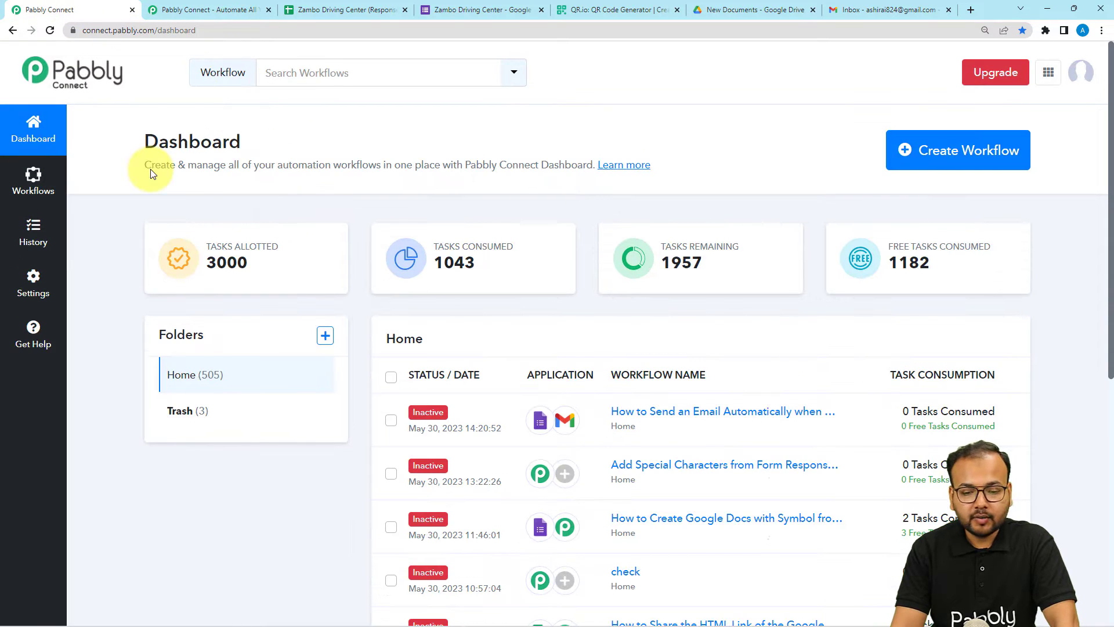
# Create a workflow named 'Send Emails on Scanning QR Codes' and collapse its Trigger card
pyautogui.click(956, 153)
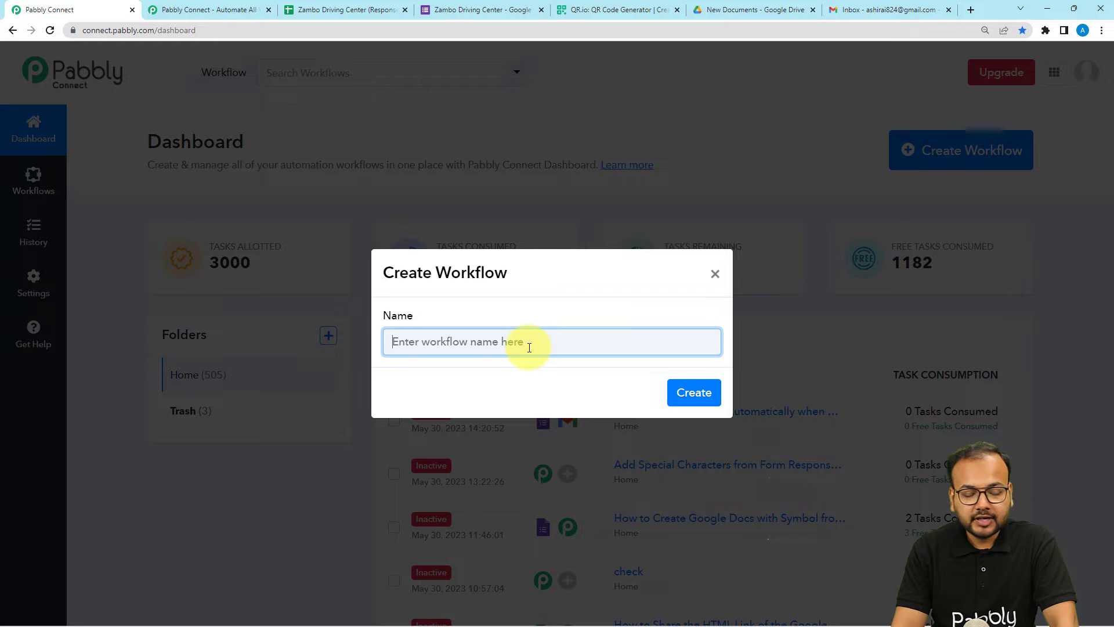
pyautogui.write('Send Emails on Scanning QR Codes')
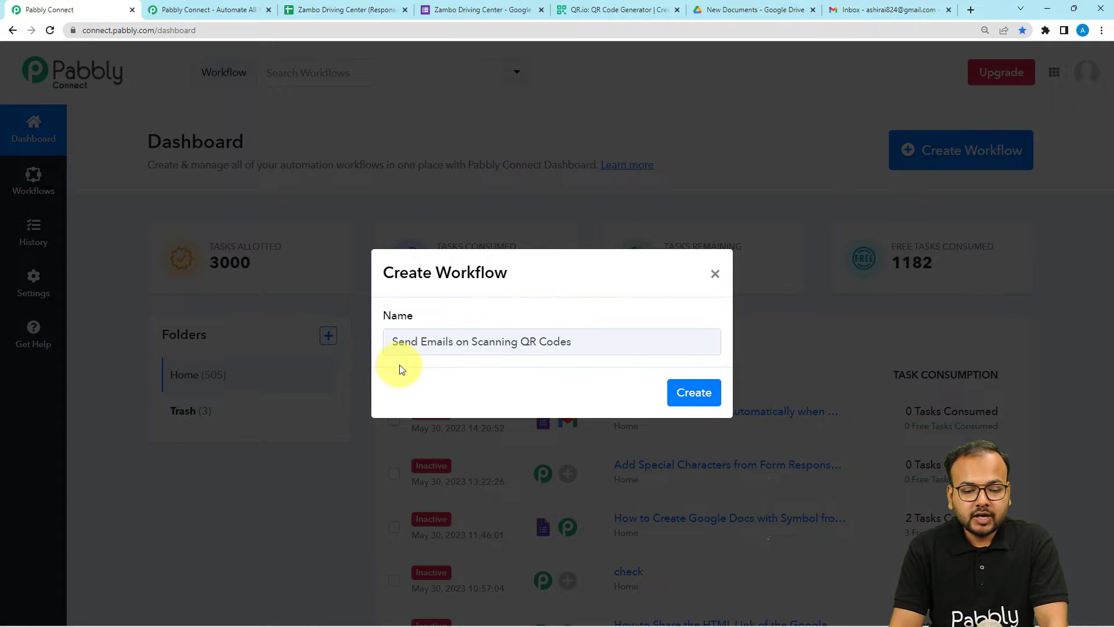
pyautogui.click(692, 392)
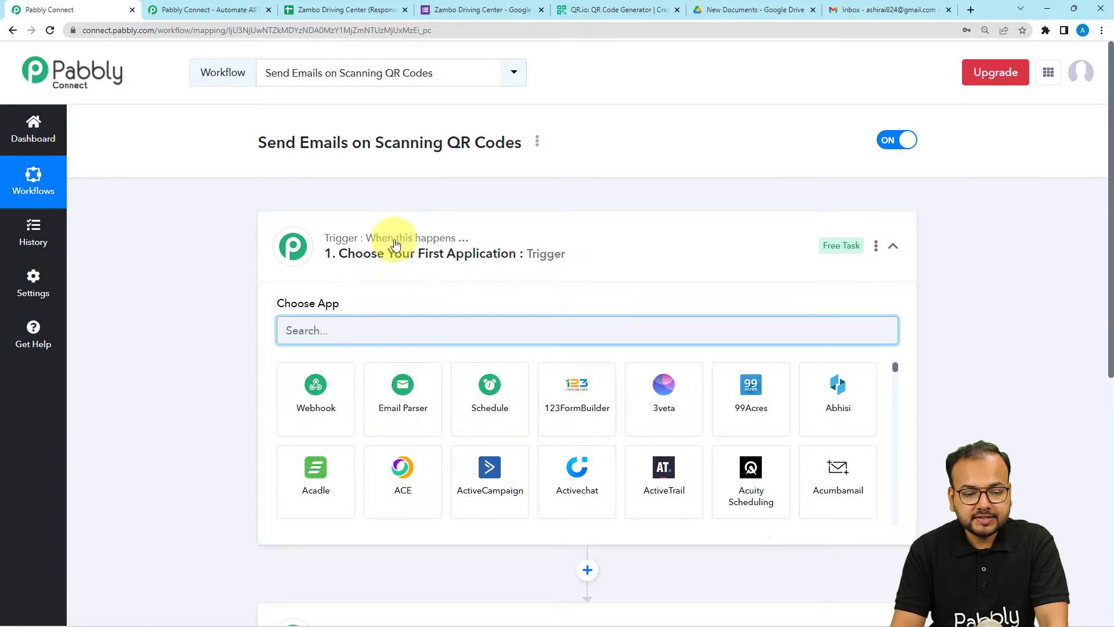
pyautogui.click(395, 244)
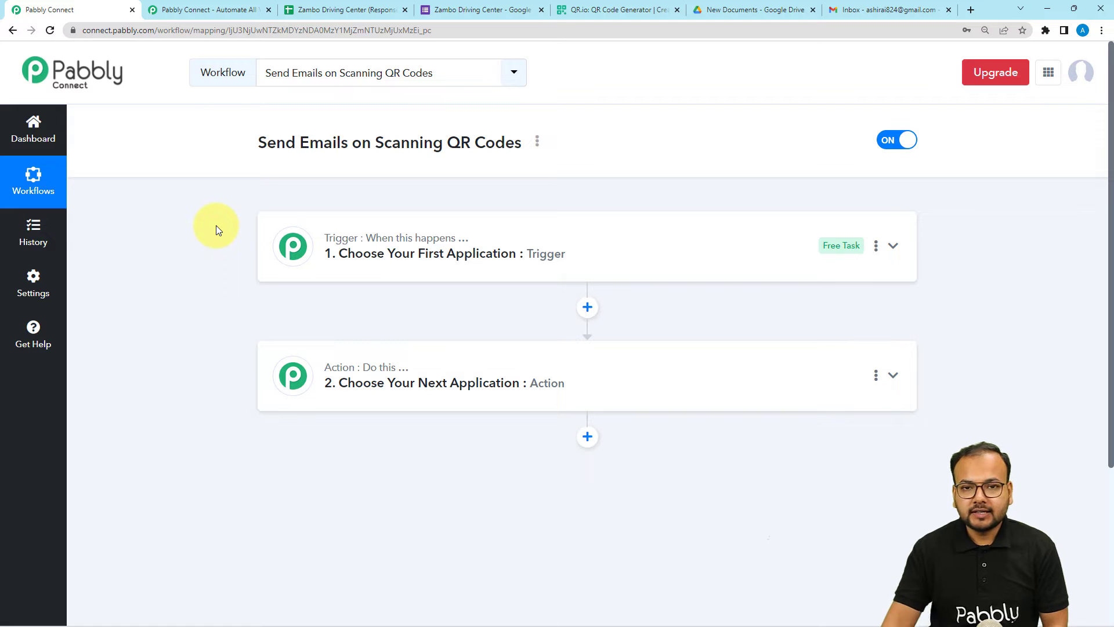
# Show the QR.io page with the QR code for the Google Forms link
pyautogui.click(592, 5)
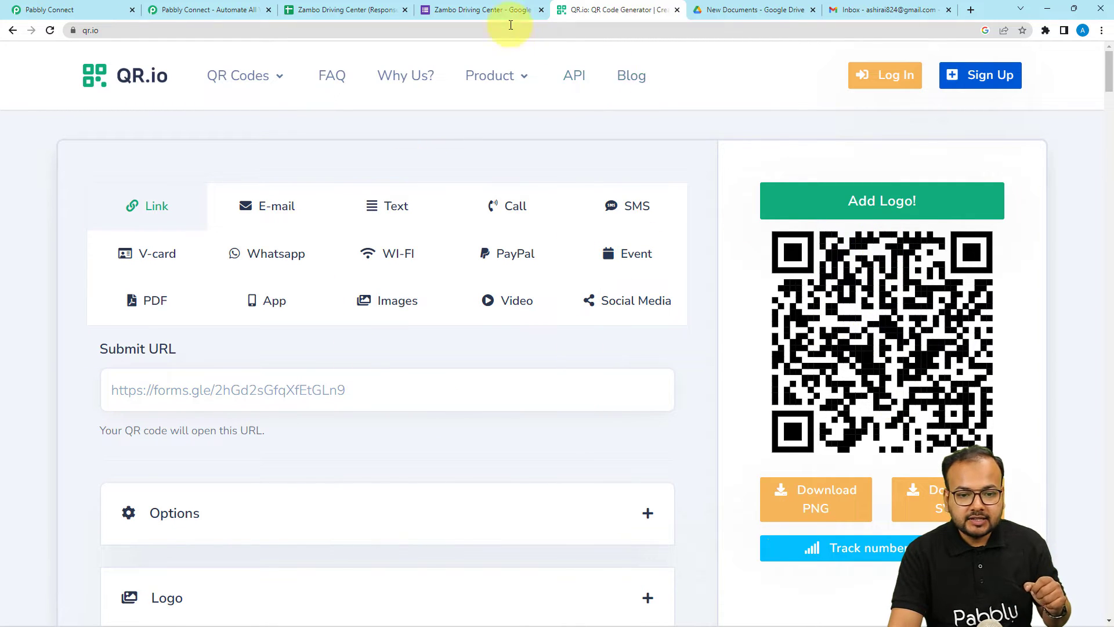
# Review the Zambo Driving Center form's questions, then expand the workflow's trigger step
pyautogui.click(468, 10)
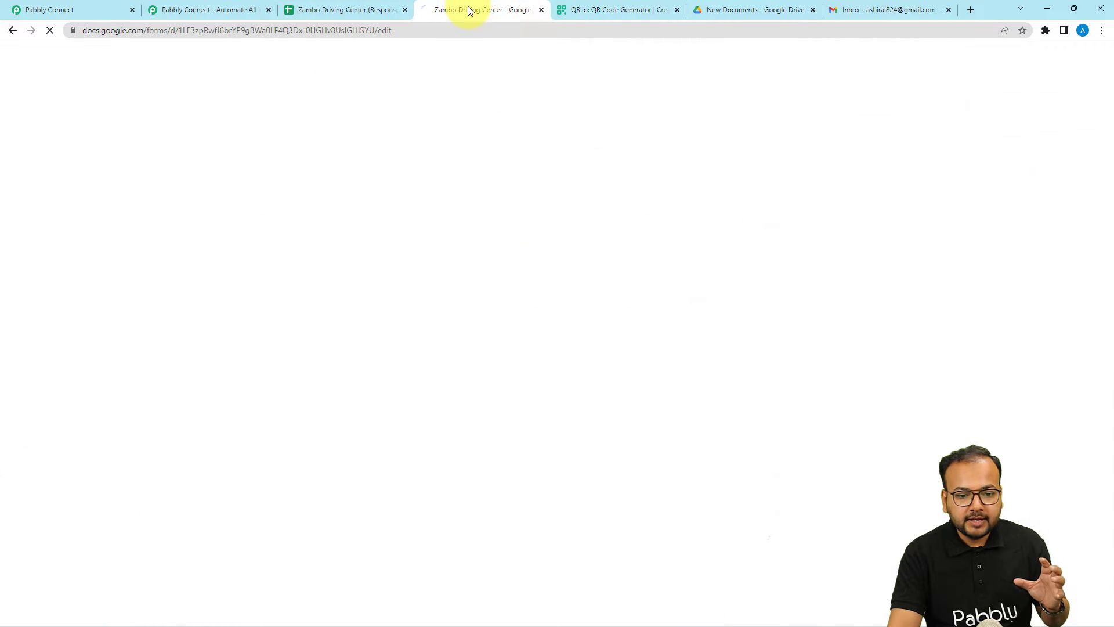
pyautogui.scroll(-1, 796, 241)
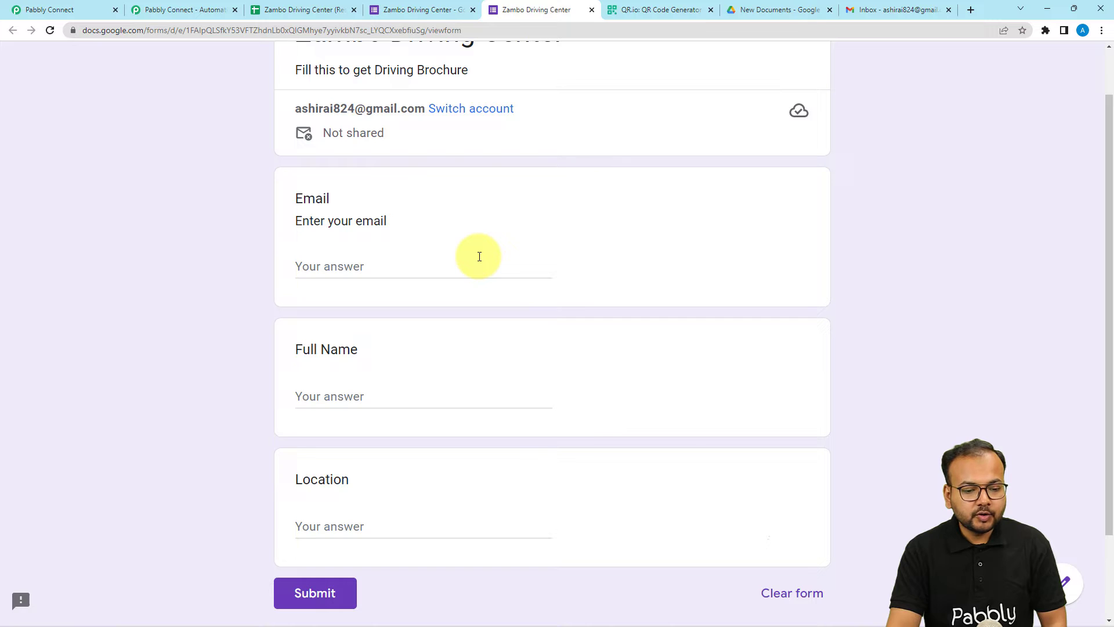
pyautogui.click(40, 10)
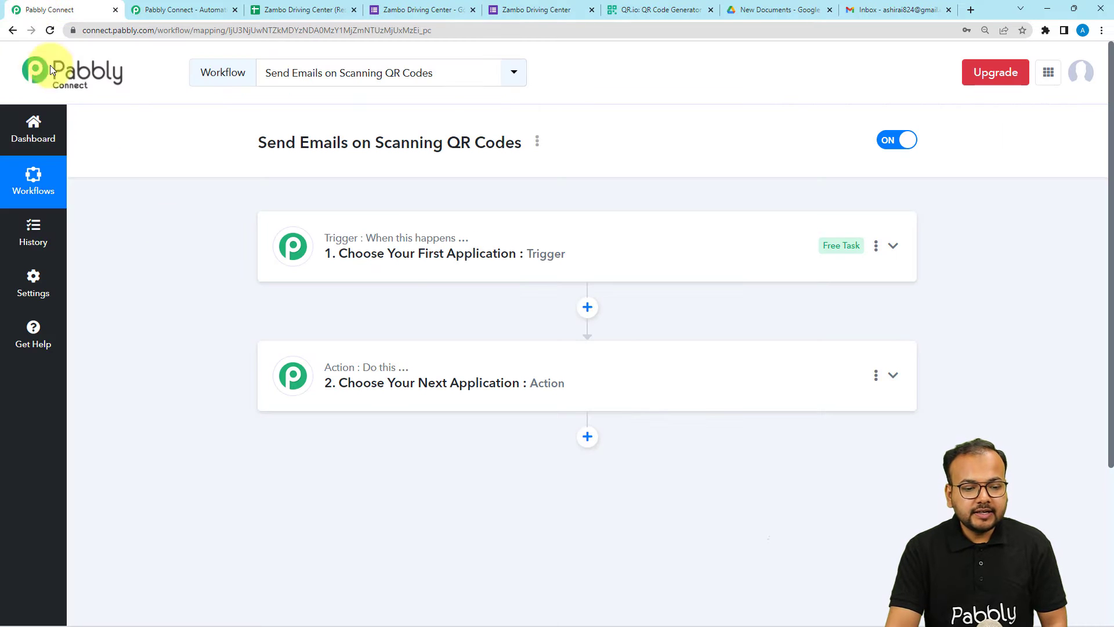
pyautogui.click(392, 264)
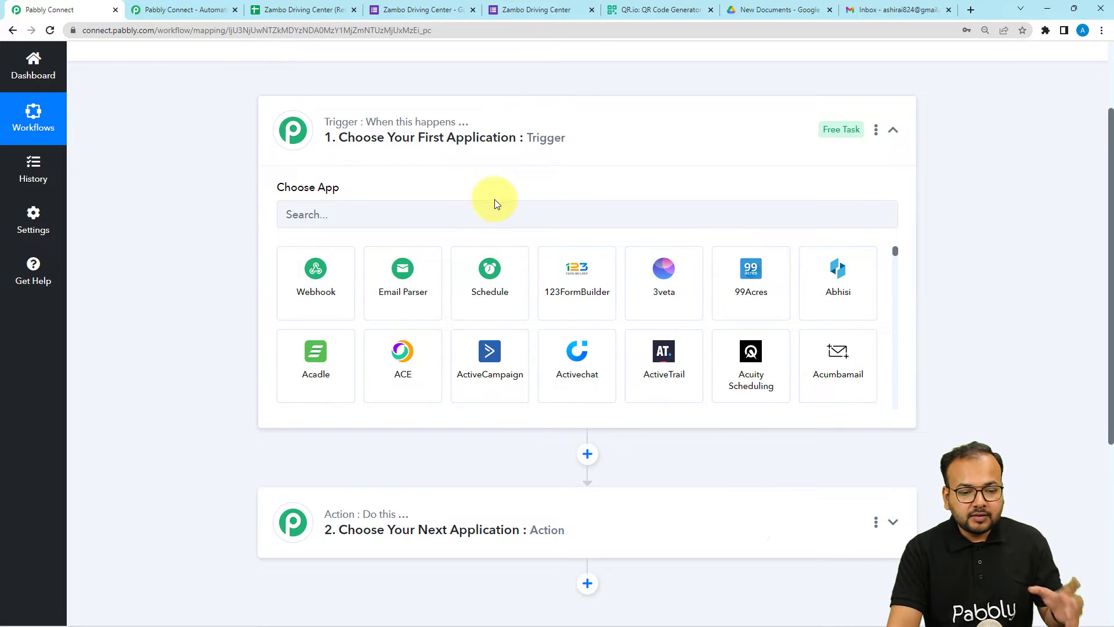
# Set the trigger app to Google Forms with the New Response Received event
pyautogui.click(438, 215)
pyautogui.write('for')
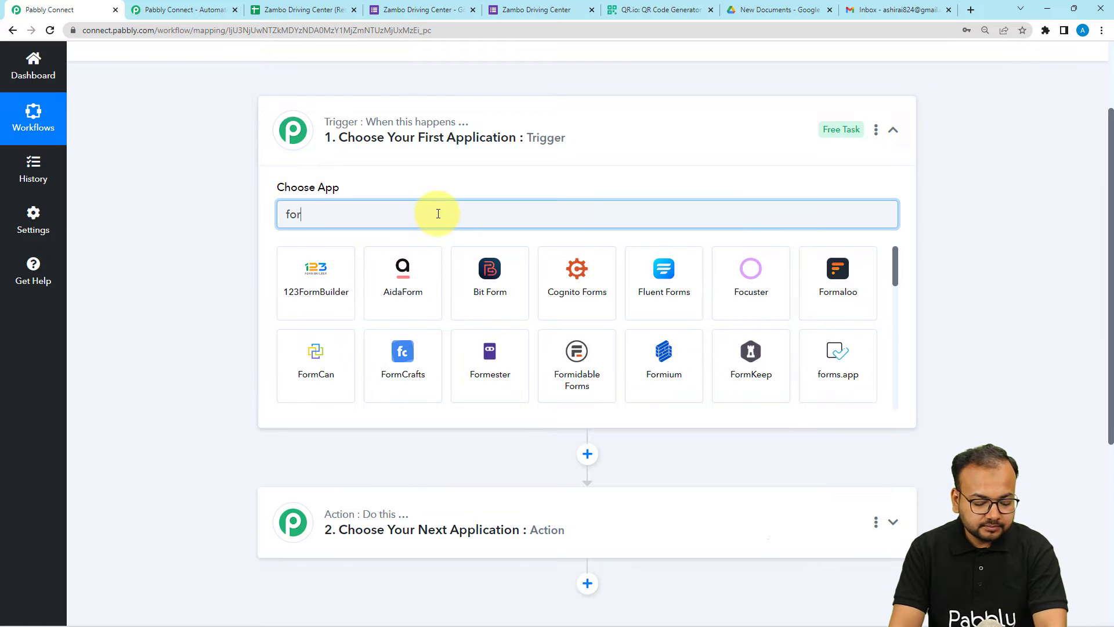
pyautogui.press('Return')
pyautogui.click(327, 273)
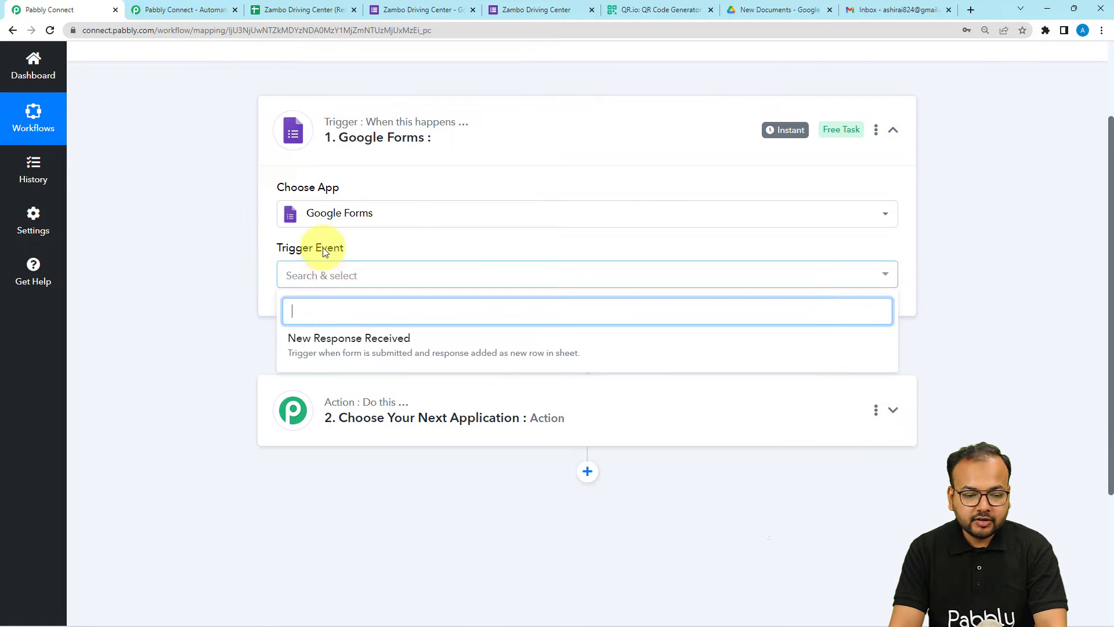
pyautogui.click(357, 359)
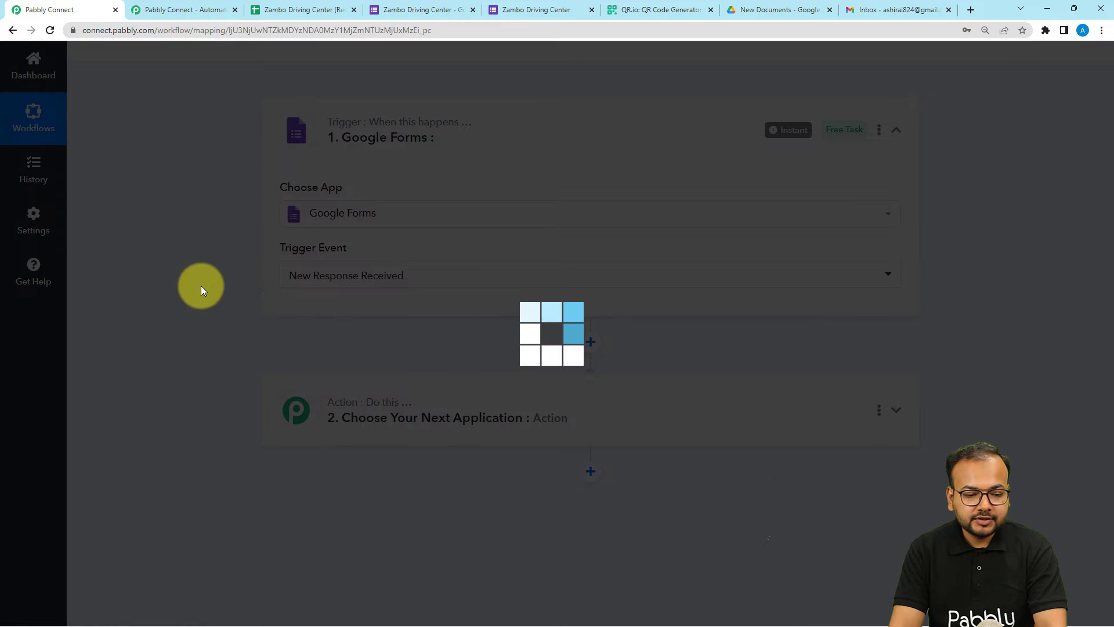
# Read through the webhook setup instructions, then bring up the submitted form's window
pyautogui.scroll(-1, 200, 285)
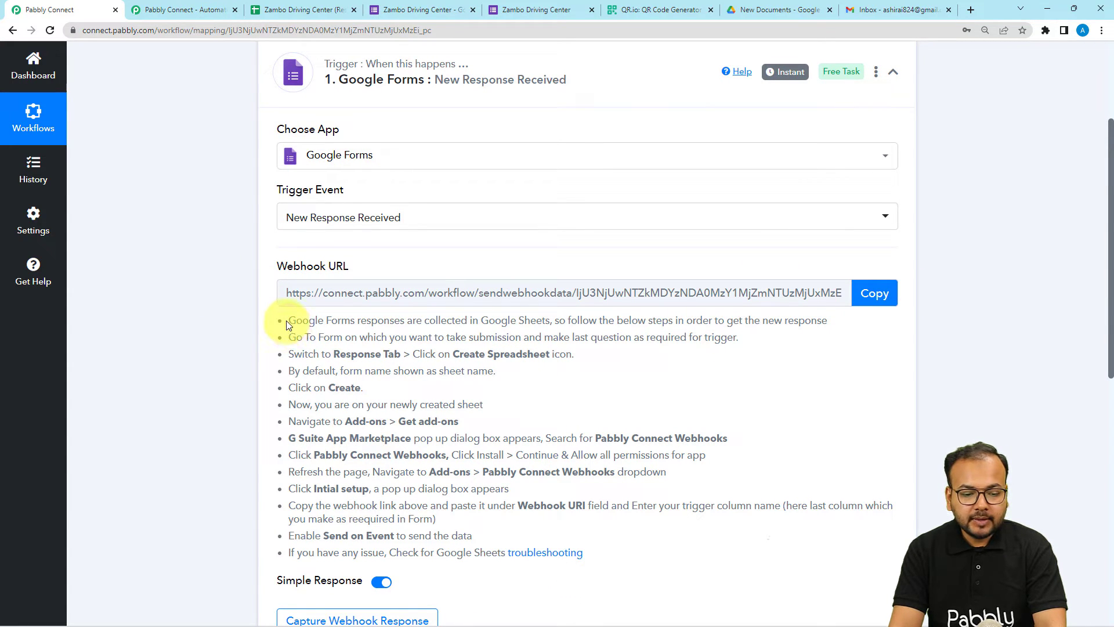
pyautogui.moveTo(287, 325); pyautogui.dragTo(512, 548)
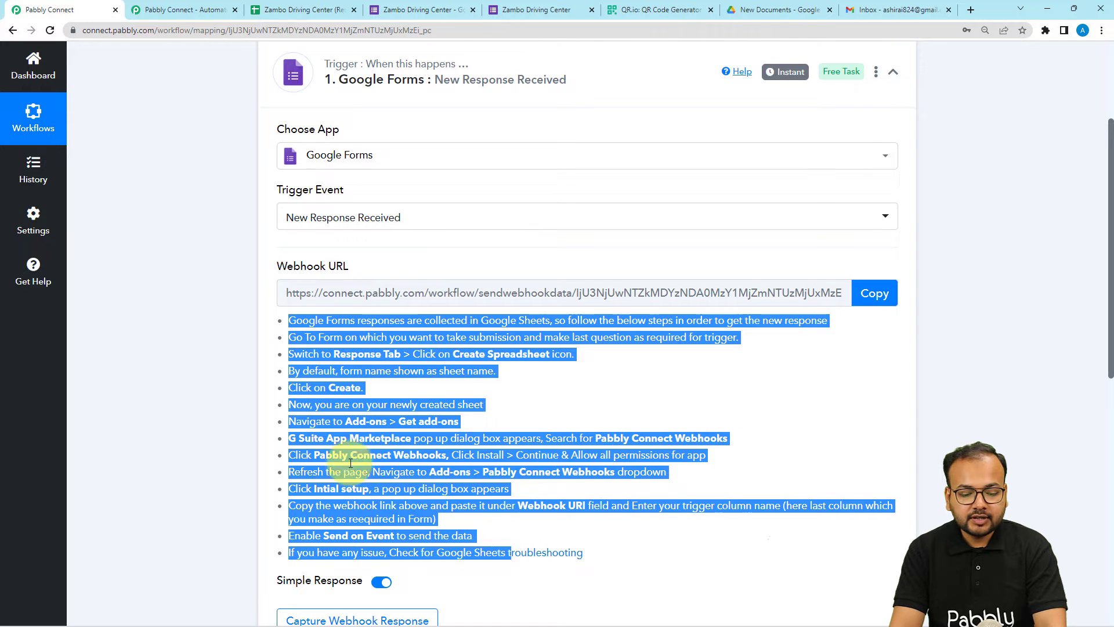
pyautogui.scroll(-2, 350, 462)
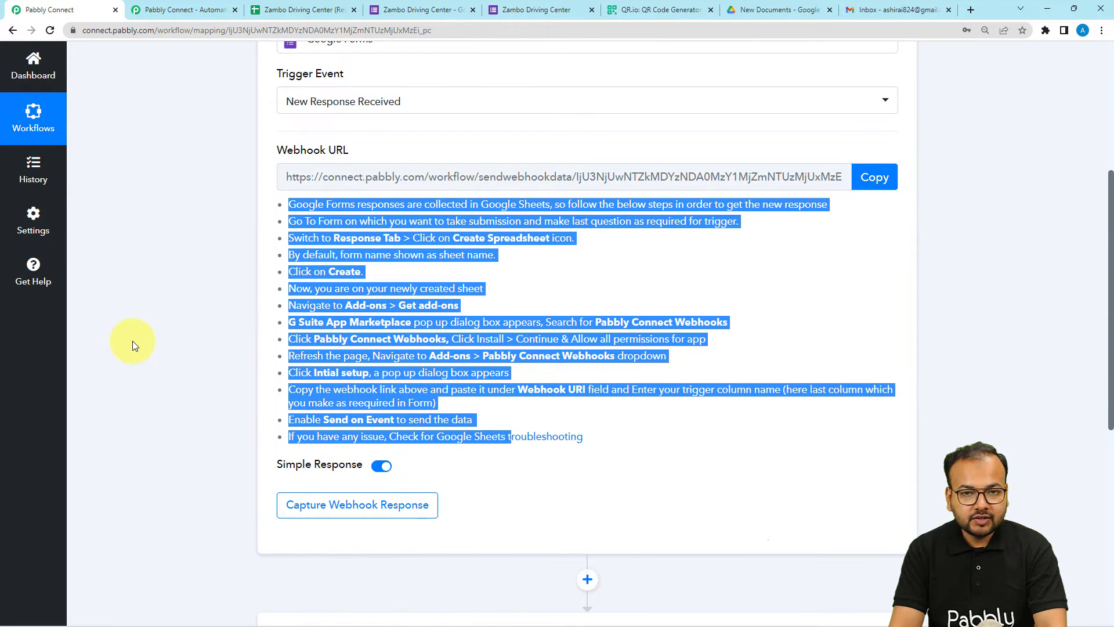
pyautogui.scroll(-2, 132, 345)
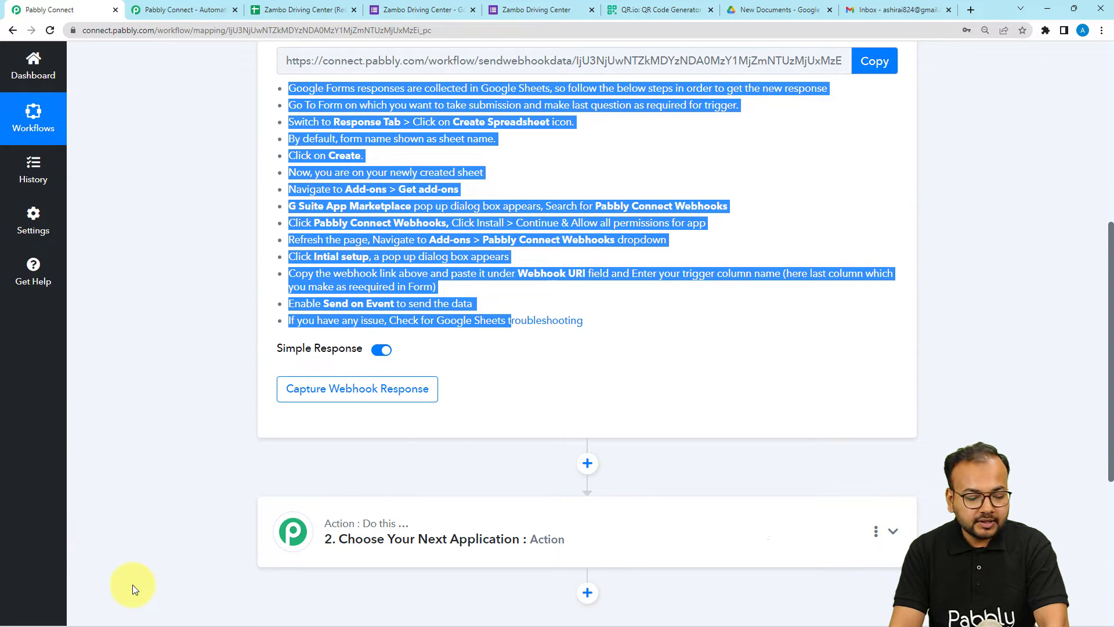
pyautogui.moveTo(195, 611)
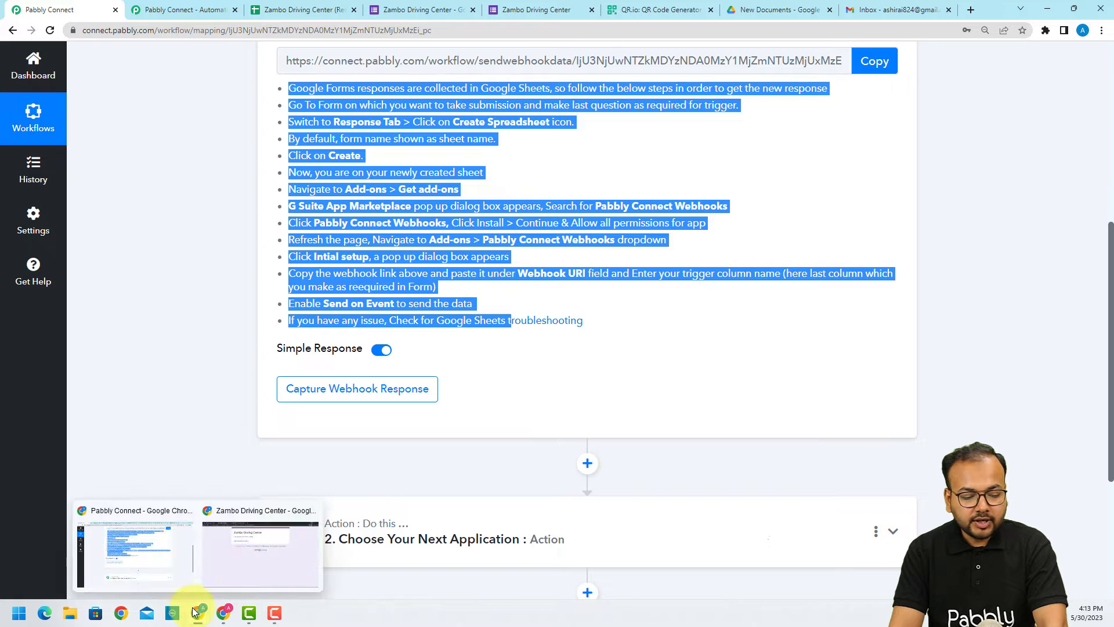
pyautogui.click(217, 562)
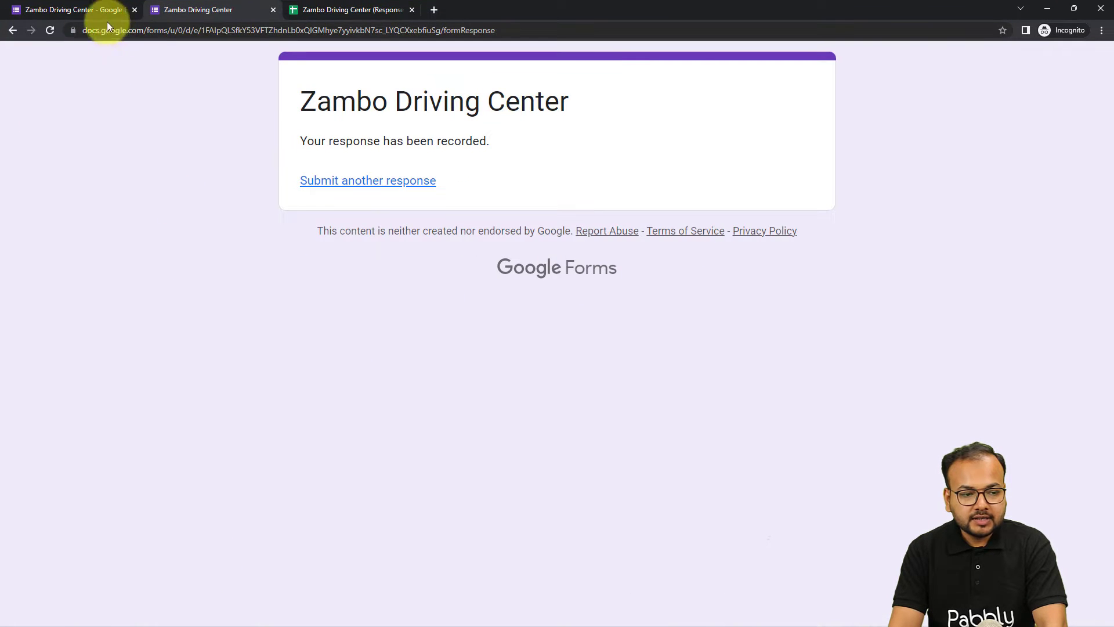
# Check the form's 3 responses and open the Zambo Driving Center (Responses) sheet
pyautogui.click(105, 10)
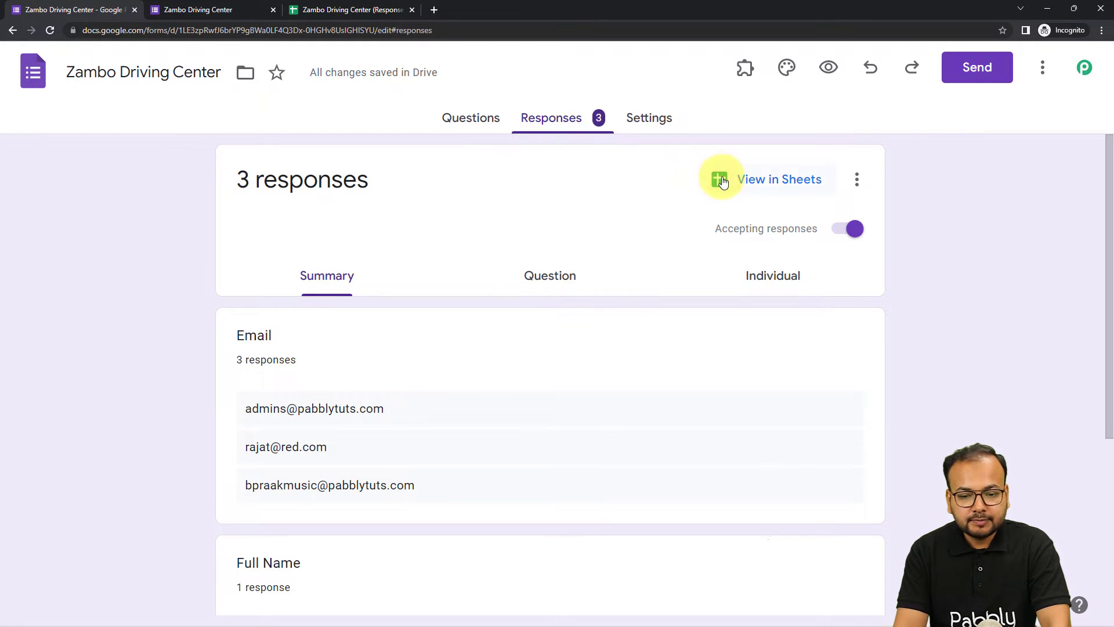
pyautogui.click(348, 12)
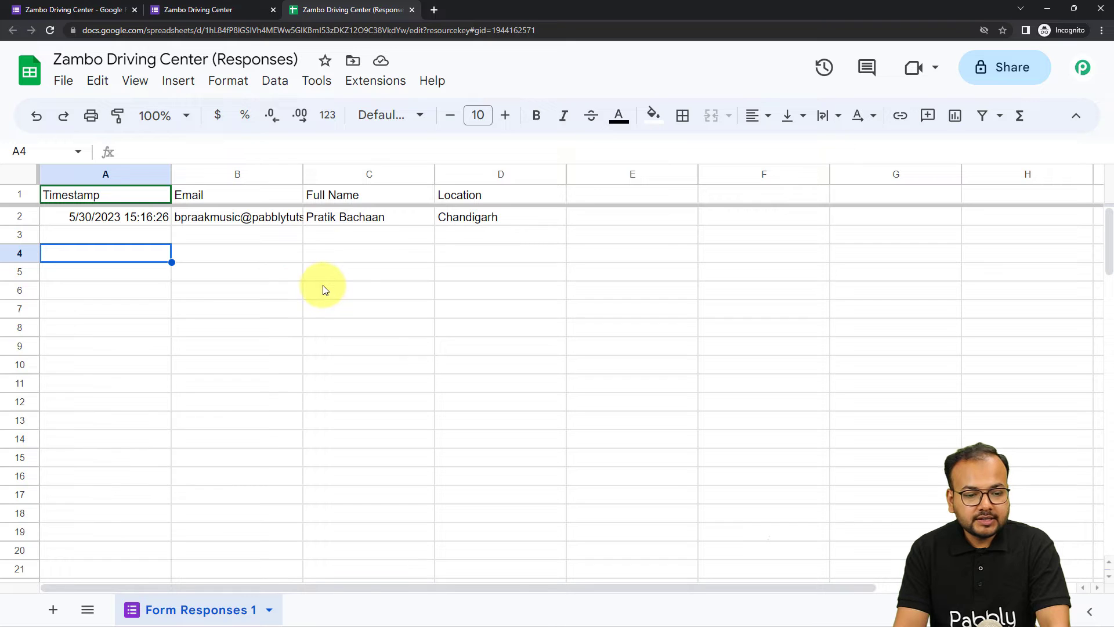
# Search the Marketplace for 'pabbl' to confirm Pabbly Connect Webhooks is installed, then close it
pyautogui.click(381, 87)
pyautogui.moveTo(435, 116)
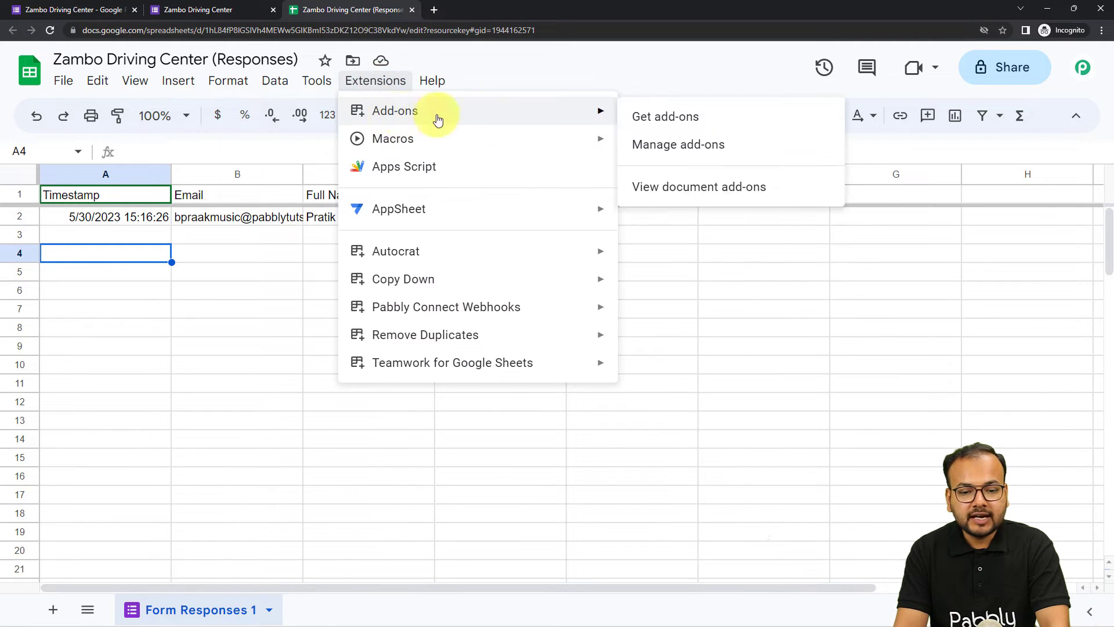
pyautogui.click(641, 117)
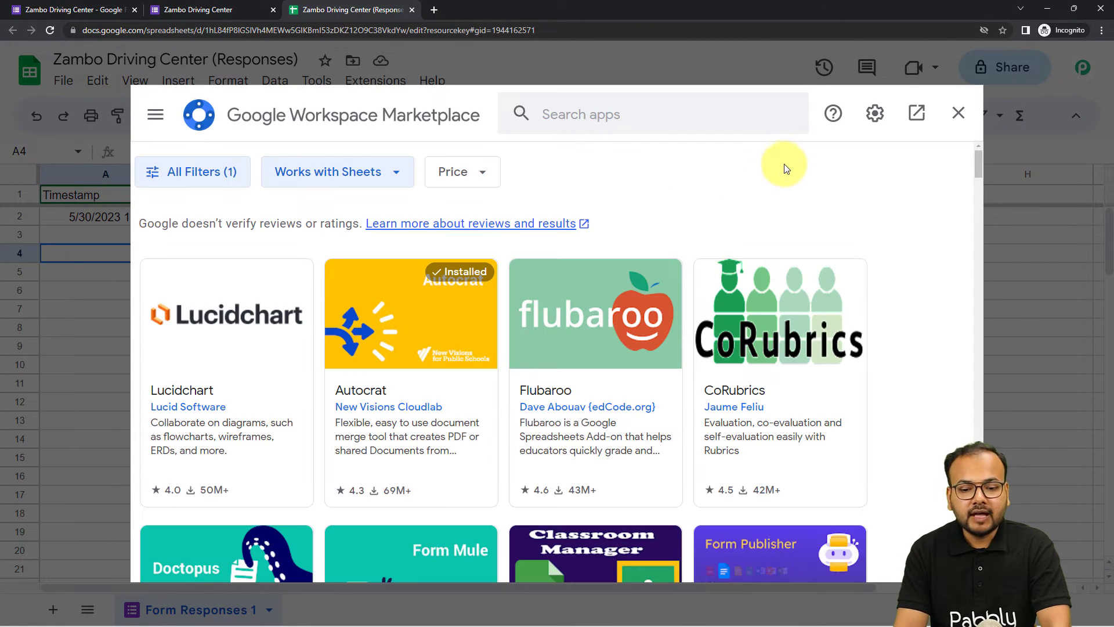
pyautogui.click(598, 116)
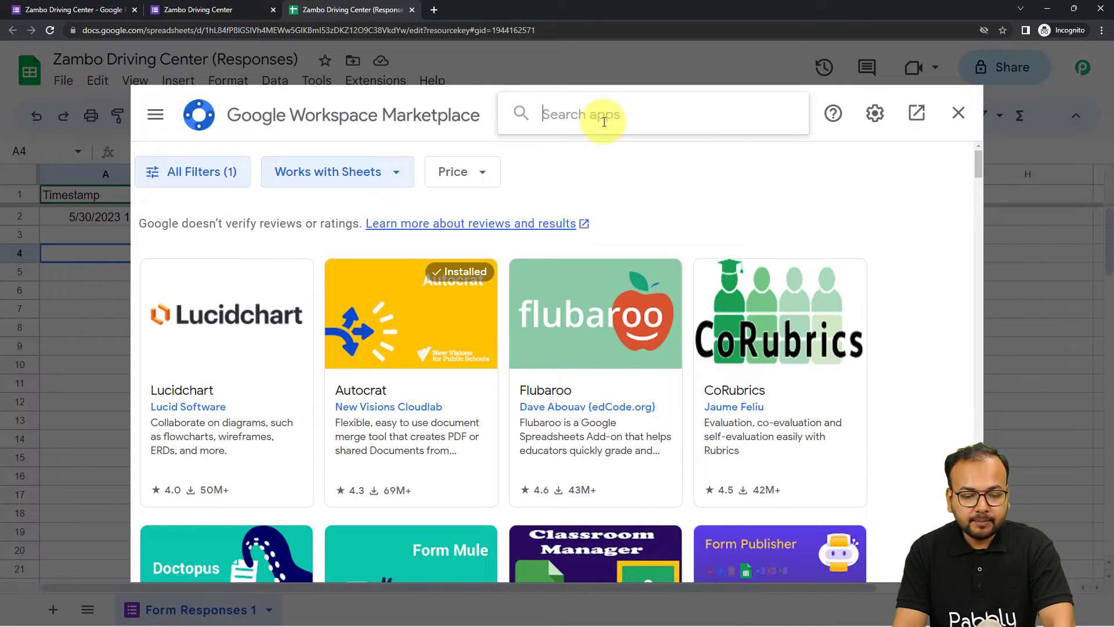
pyautogui.write('o')
pyautogui.press('BackSpace')
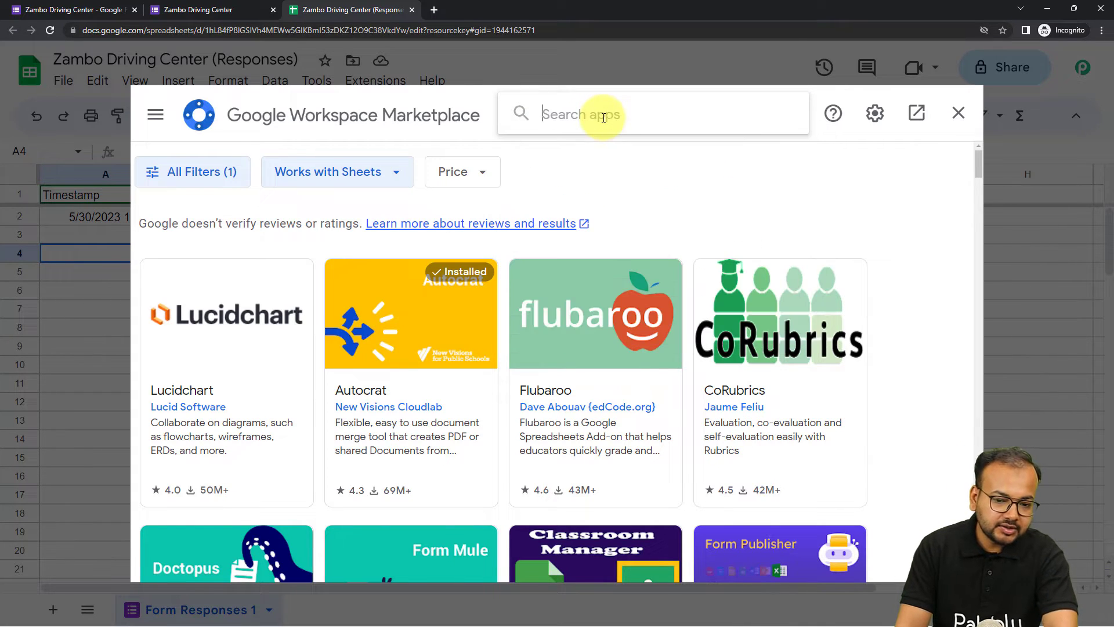
pyautogui.write('pa')
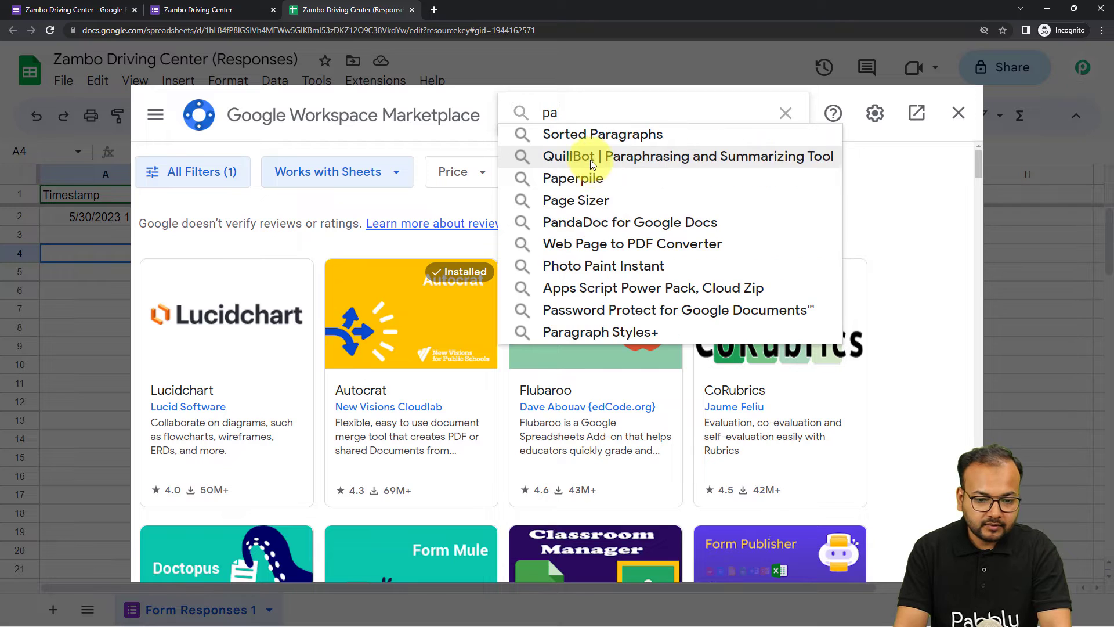
pyautogui.write('bbl')
pyautogui.click(586, 141)
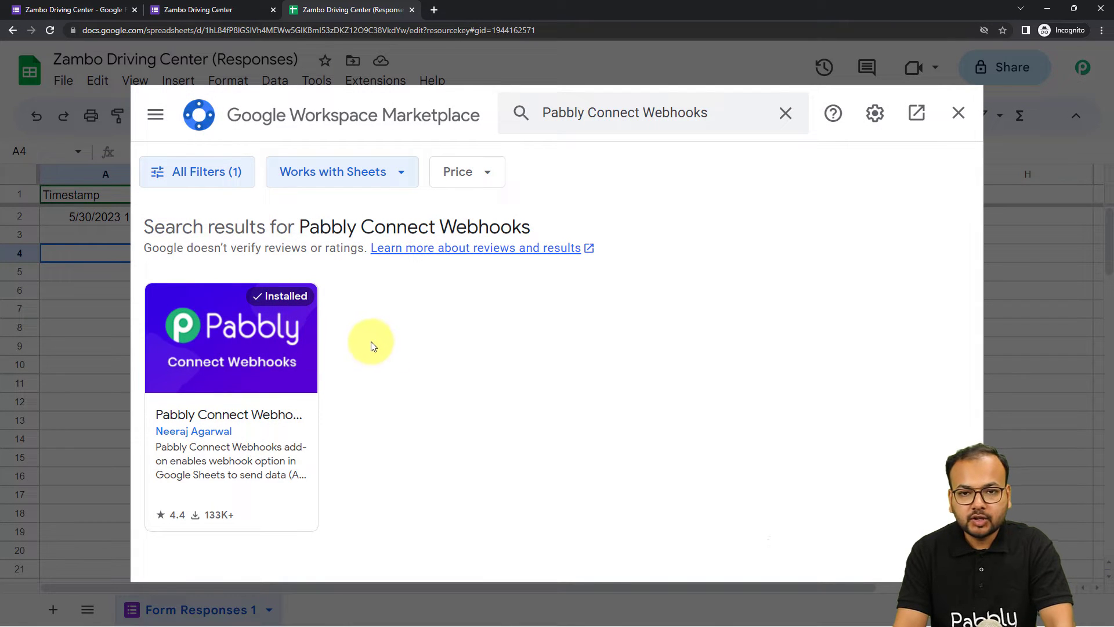
pyautogui.click(958, 114)
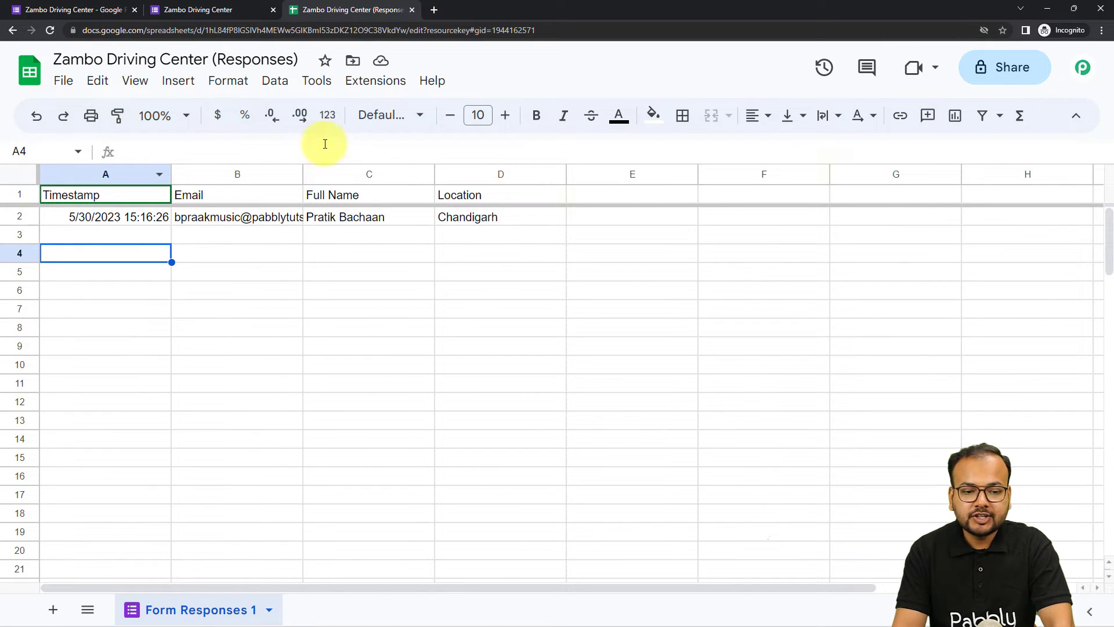
# In Pabbly Connect Webhooks Initial Setup, paste the webhook URL and set Trigger Column to D
pyautogui.click(367, 80)
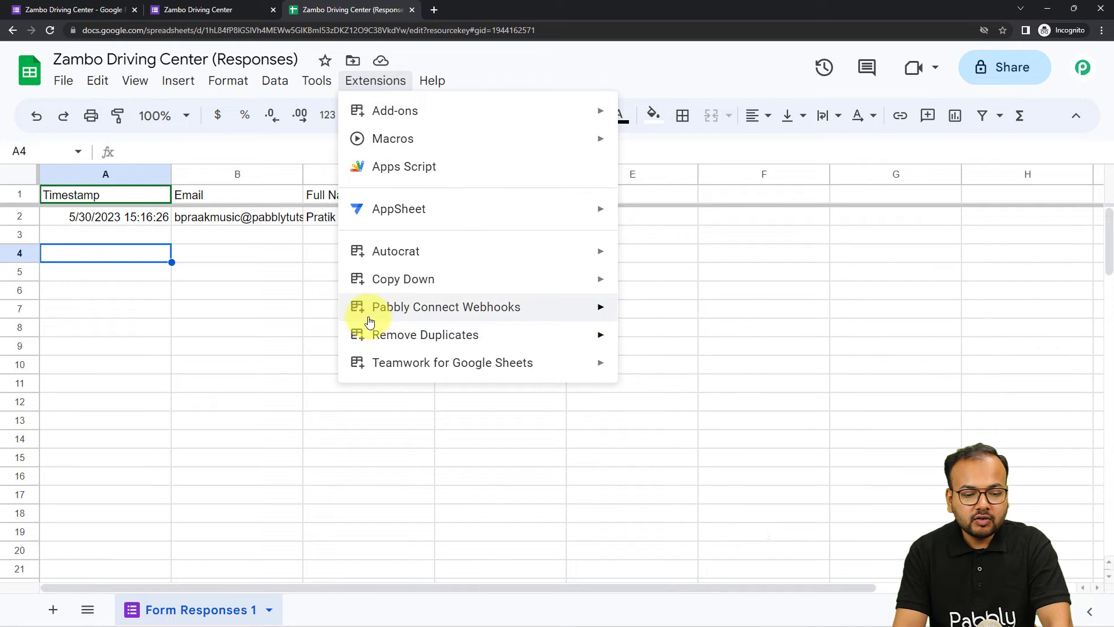
pyautogui.moveTo(376, 313)
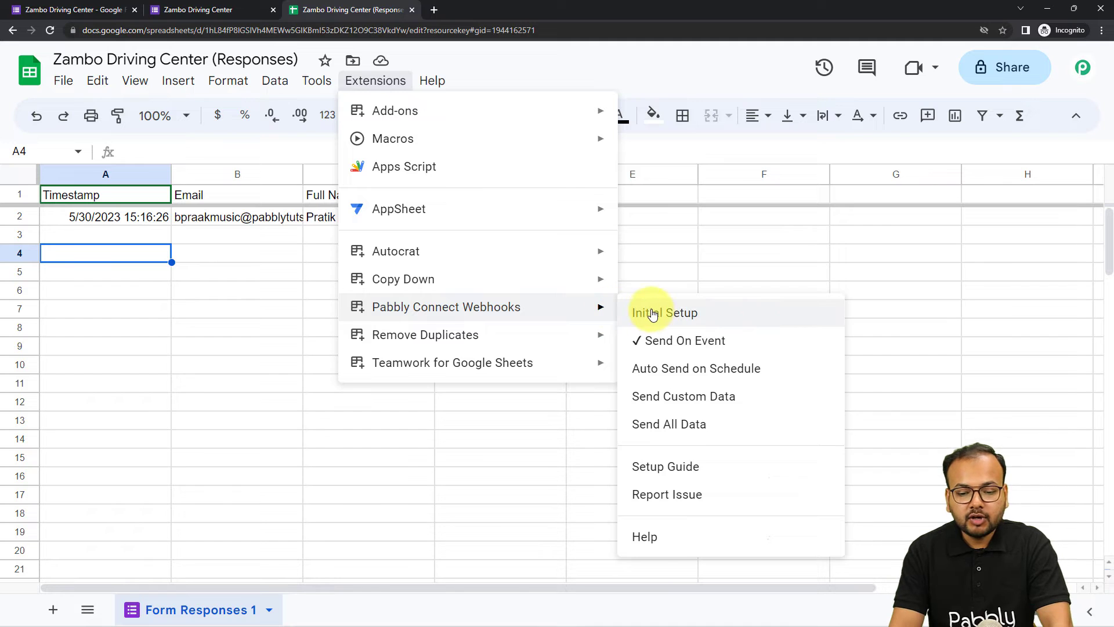
pyautogui.click(656, 318)
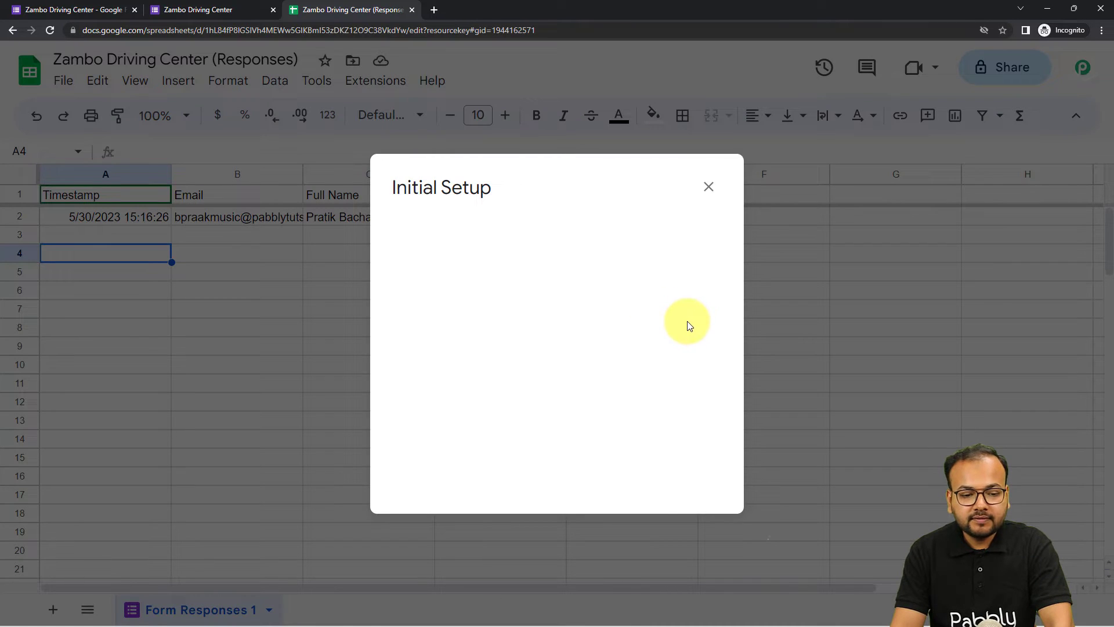
pyautogui.click(477, 326)
pyautogui.hotkey('ctrl', 'v')
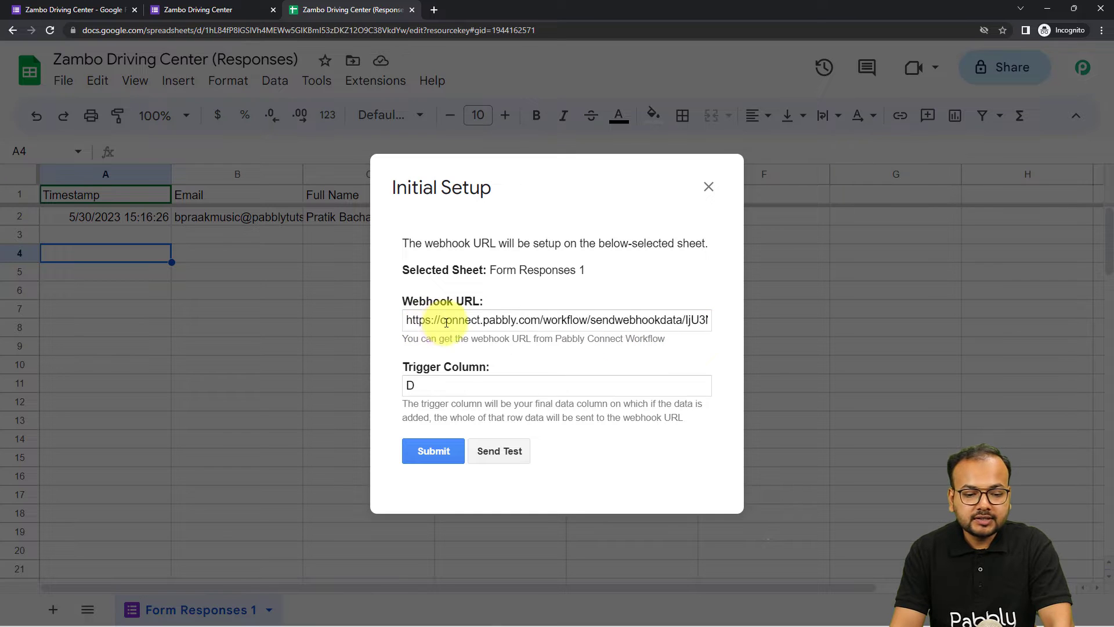
pyautogui.click(412, 386)
pyautogui.write('D')
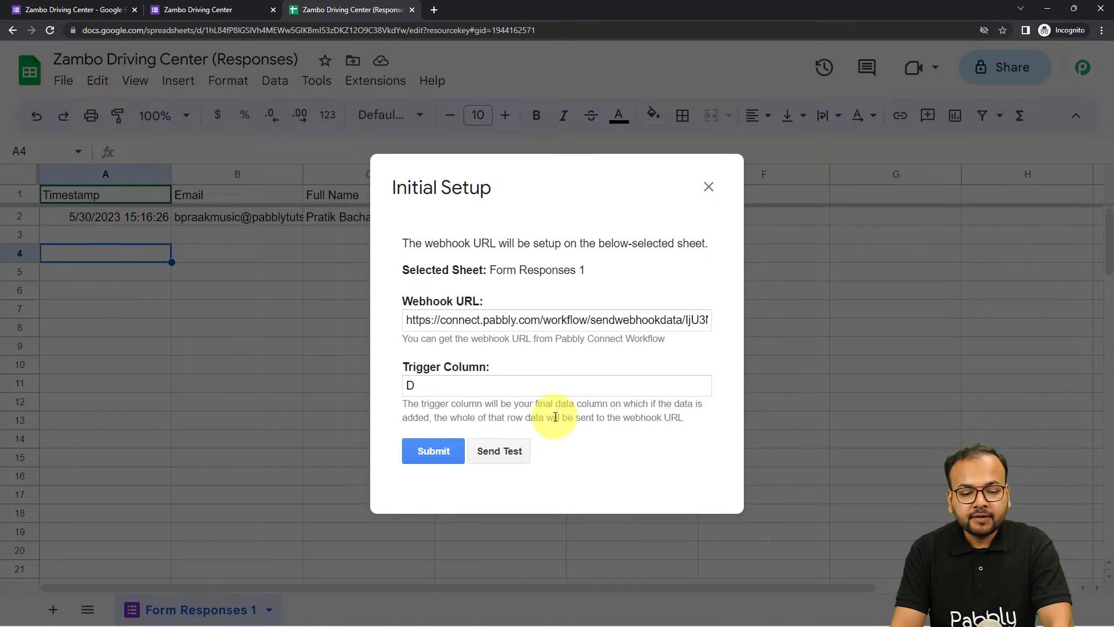
pyautogui.click(709, 187)
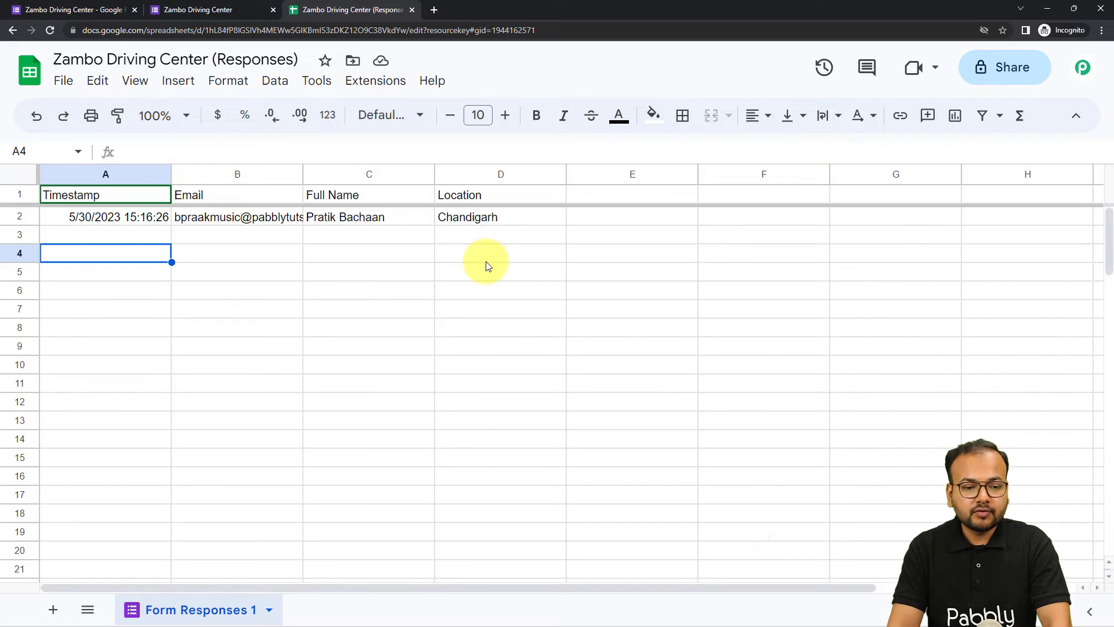
pyautogui.moveTo(173, 621)
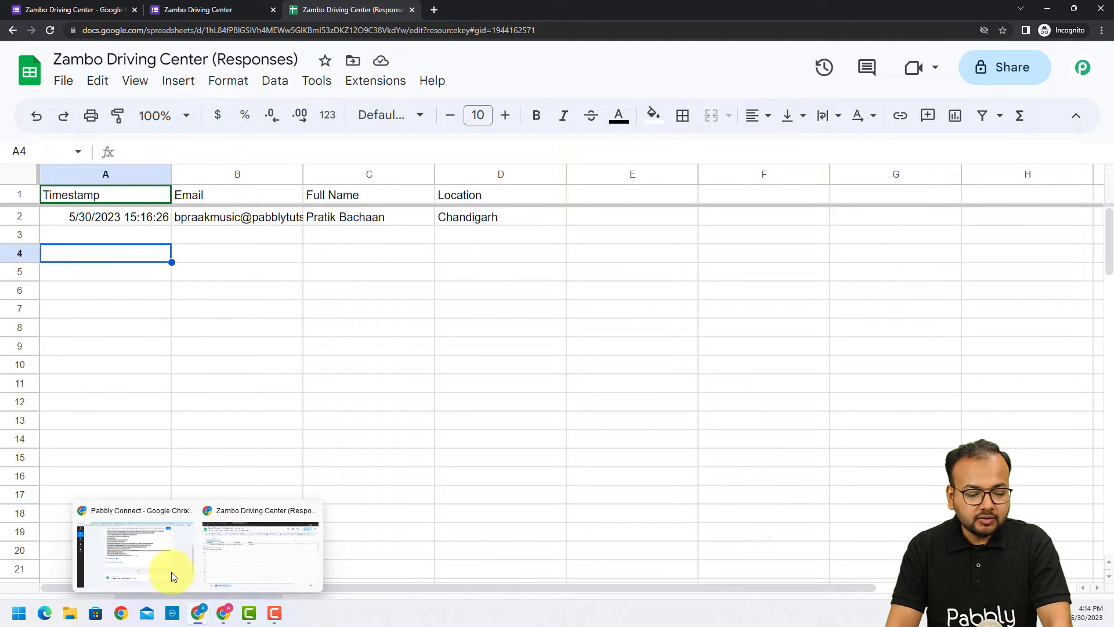
pyautogui.click(169, 572)
# Copy the Pabbly webhook URL and paste it into the sheet's Initial Setup Webhook URL field
pyautogui.click(875, 61)
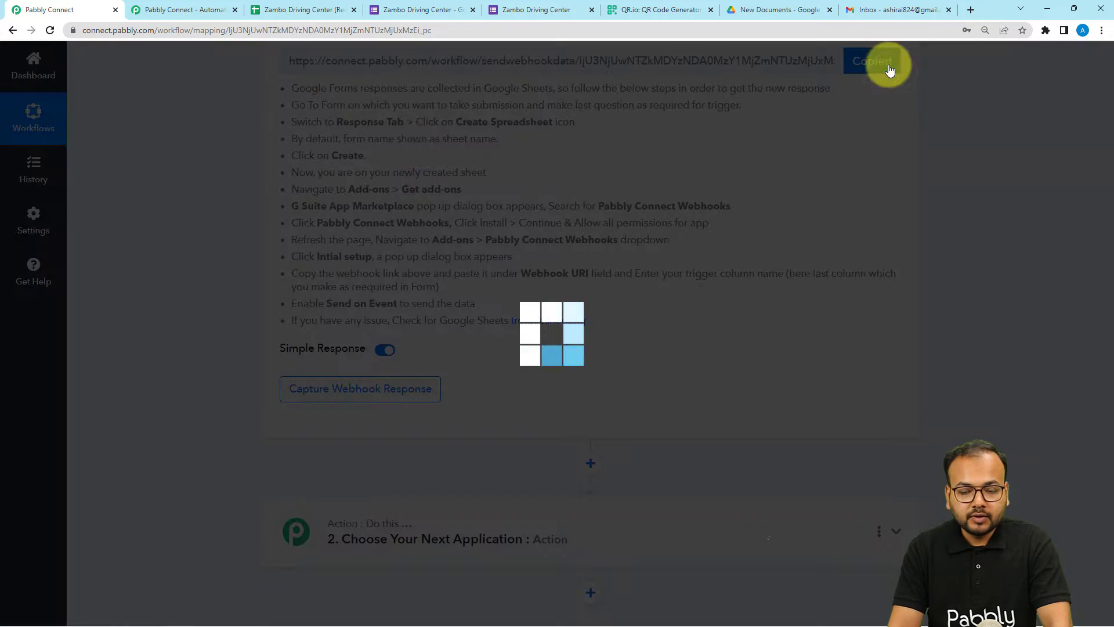
pyautogui.moveTo(149, 606)
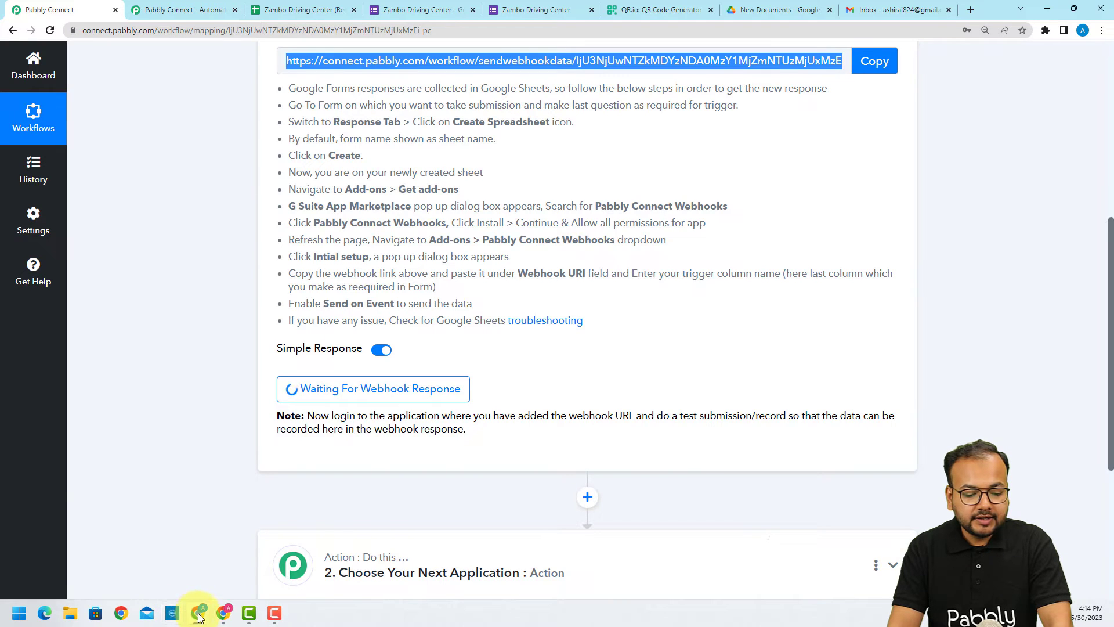
pyautogui.moveTo(198, 615)
pyautogui.click(217, 555)
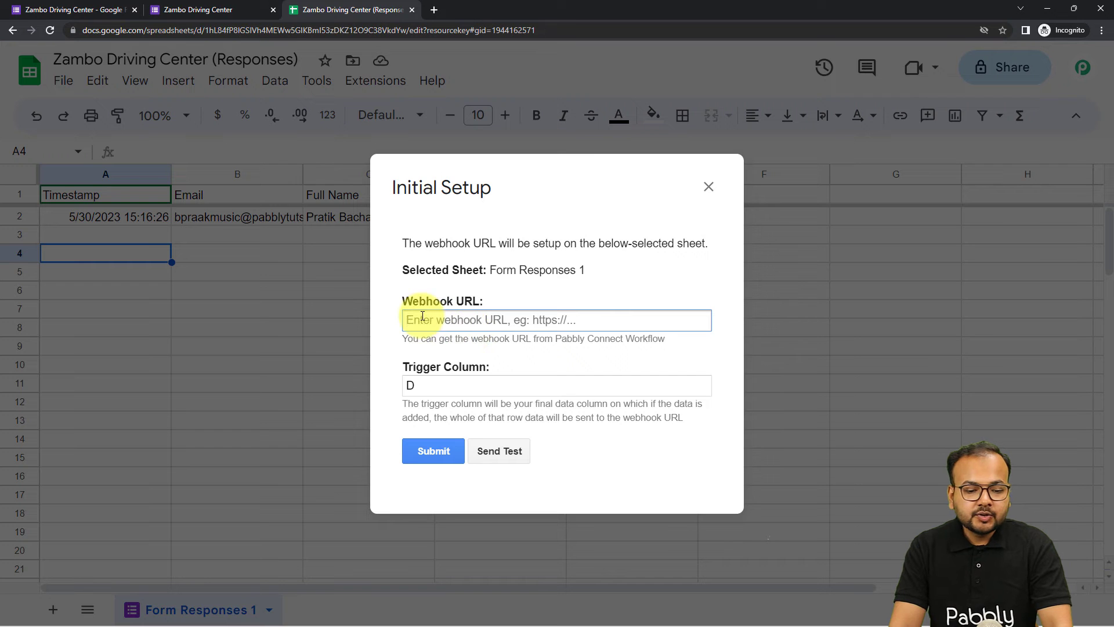
pyautogui.rightClick(420, 319)
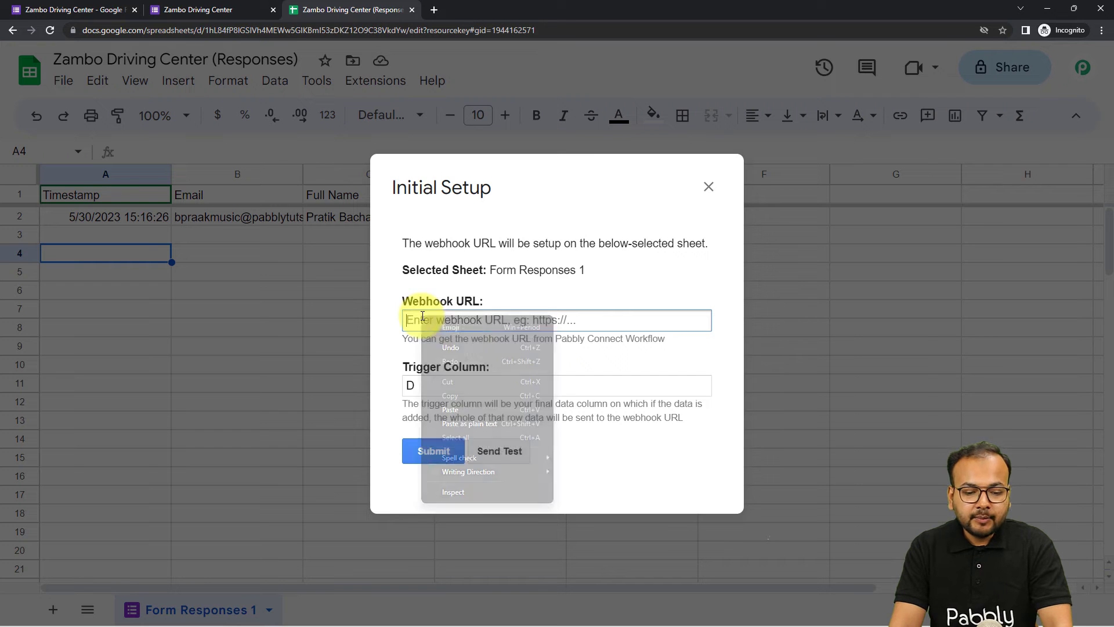
pyautogui.click(458, 410)
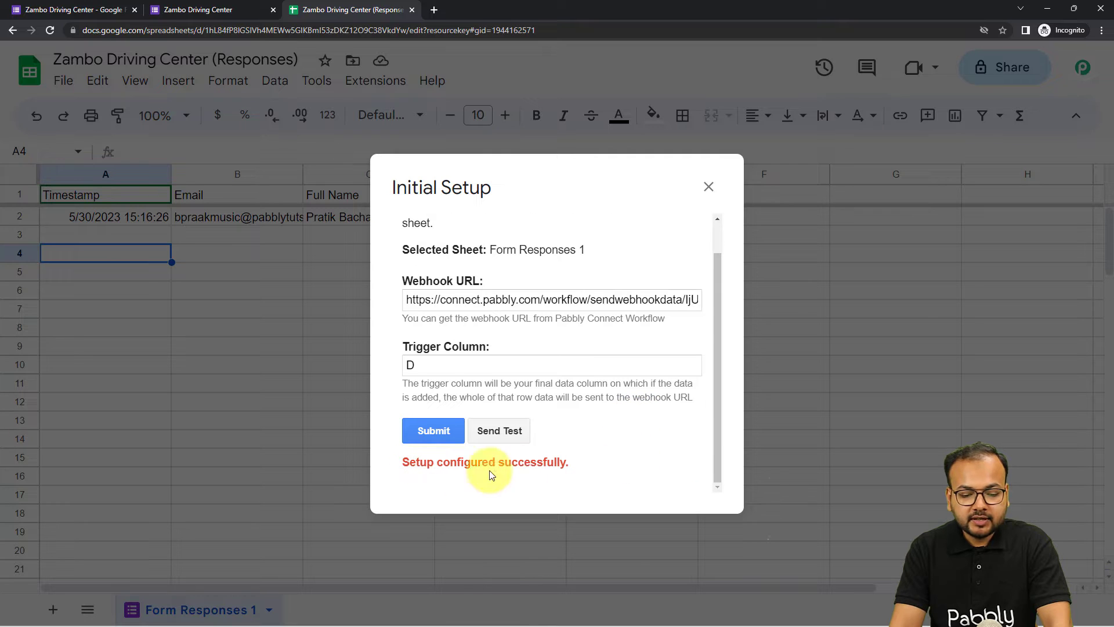
pyautogui.click(707, 185)
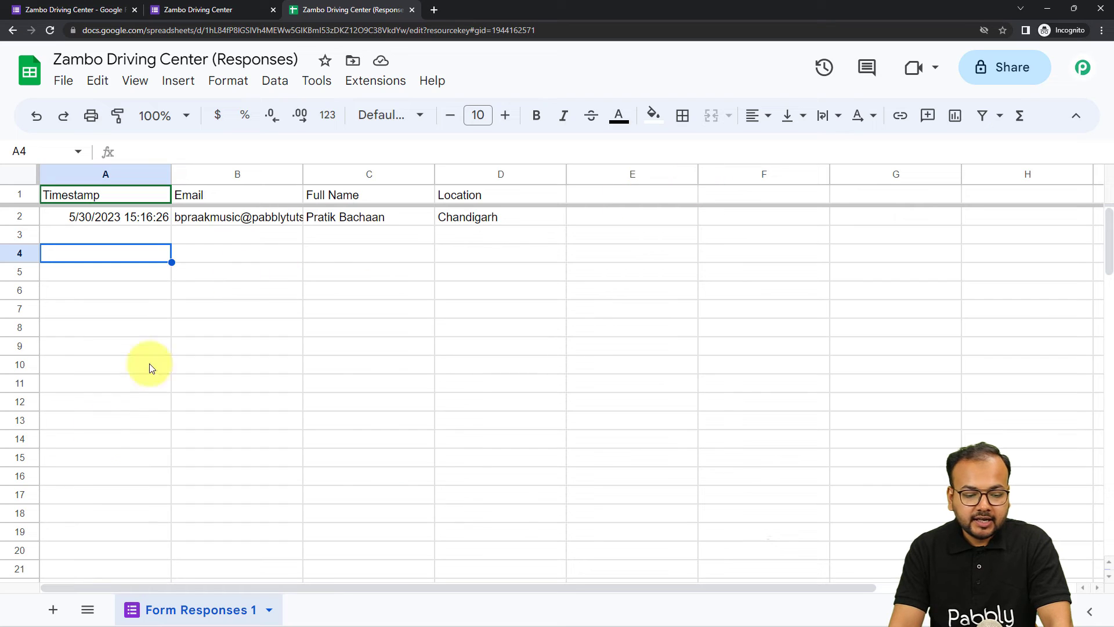
pyautogui.moveTo(200, 614)
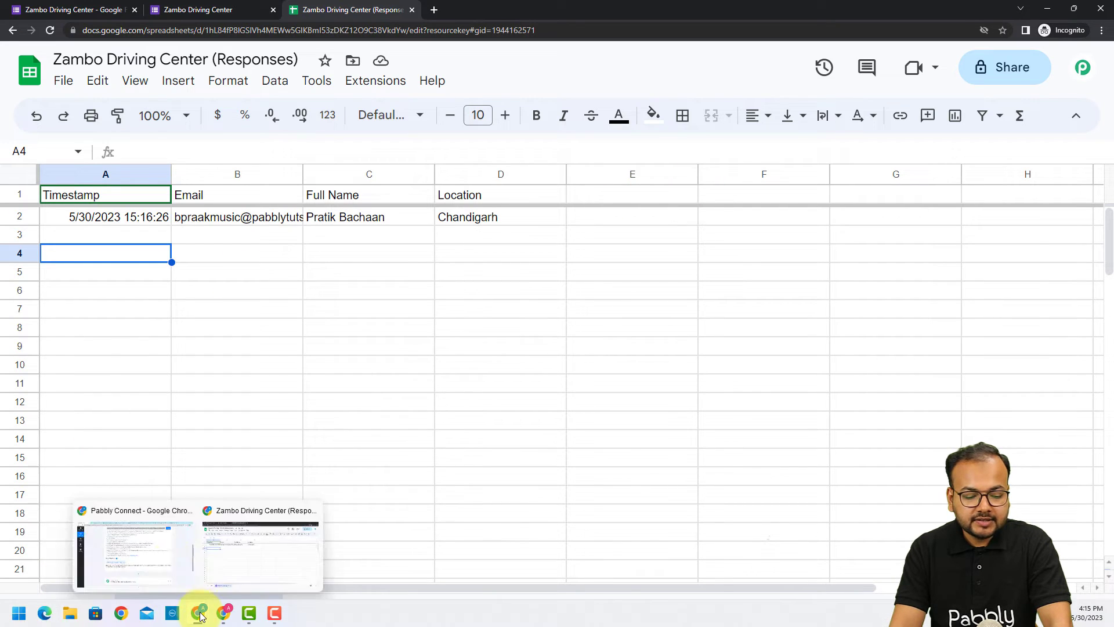
pyautogui.click(169, 558)
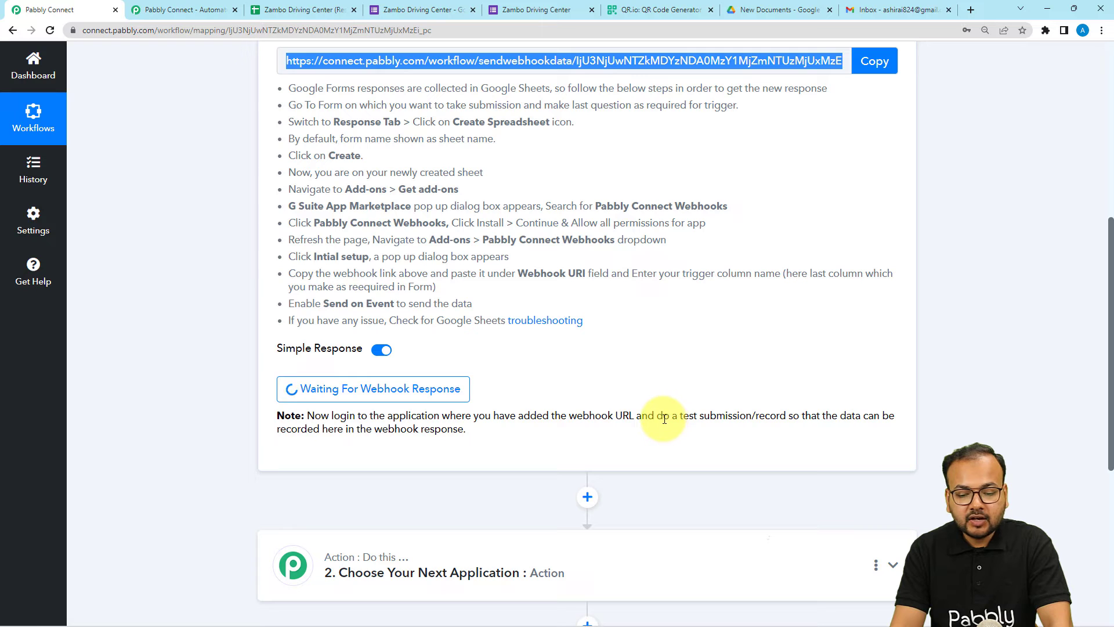
# Highlight the test-submission note, then go to the Zambo Driving Center form
pyautogui.moveTo(680, 416); pyautogui.dragTo(752, 419)
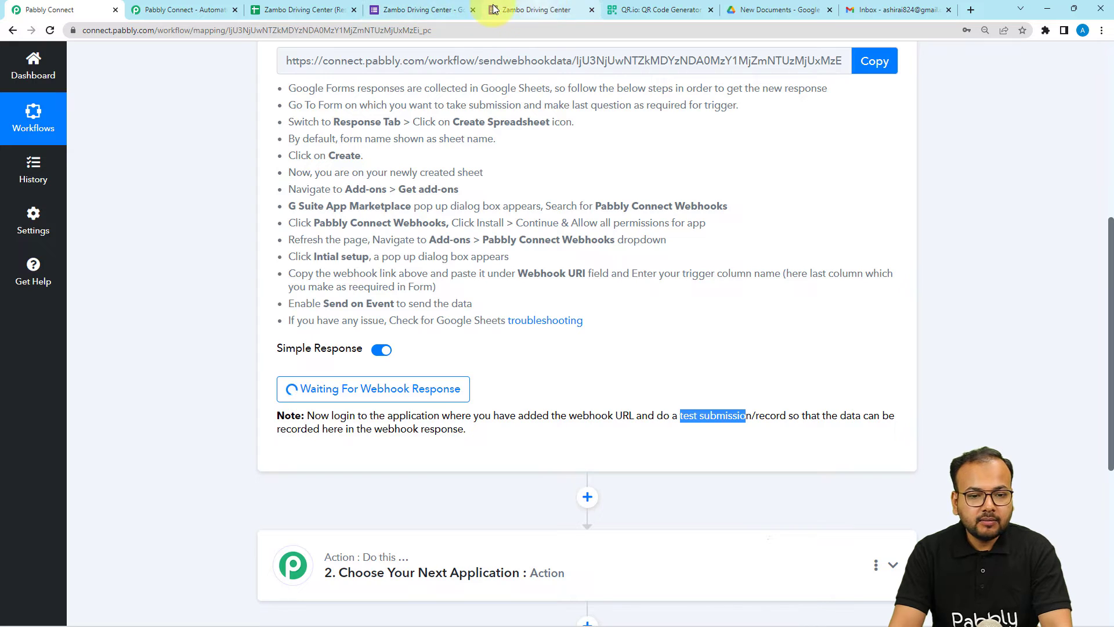
pyautogui.click(531, 10)
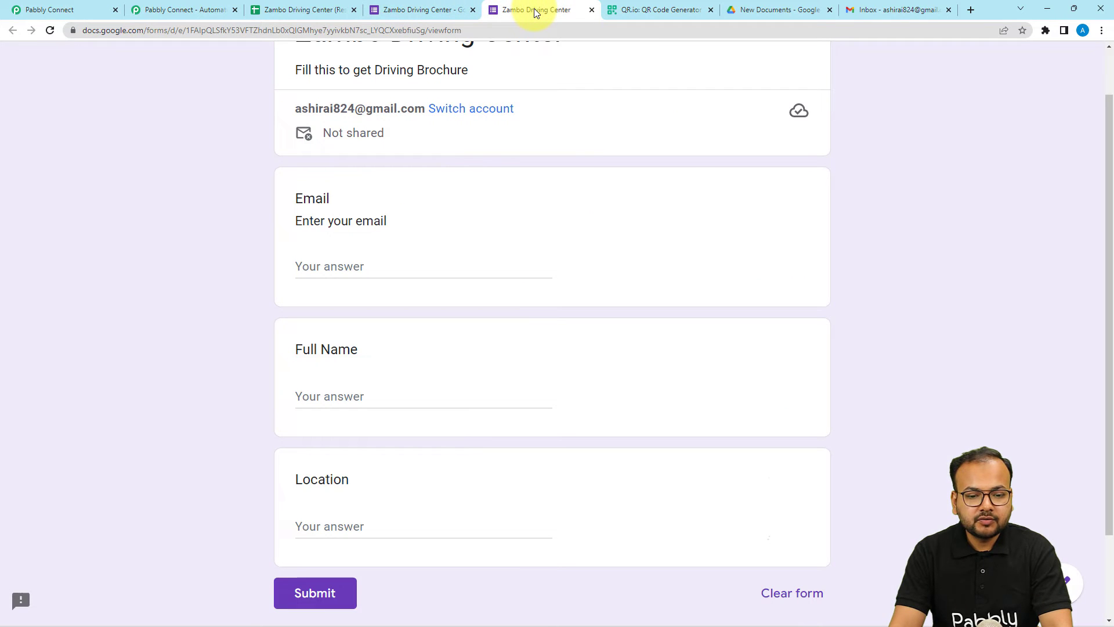
# Submit a Google Forms test response with a demo email, 'demo name' and 'new york', then return to Pabbly Connect
pyautogui.click(452, 266)
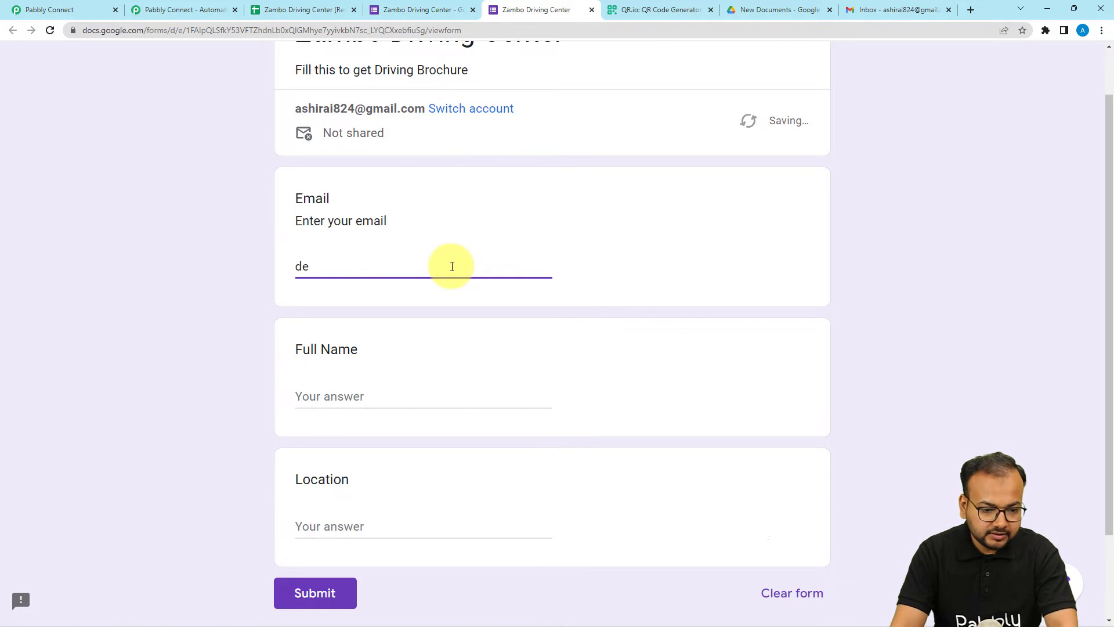
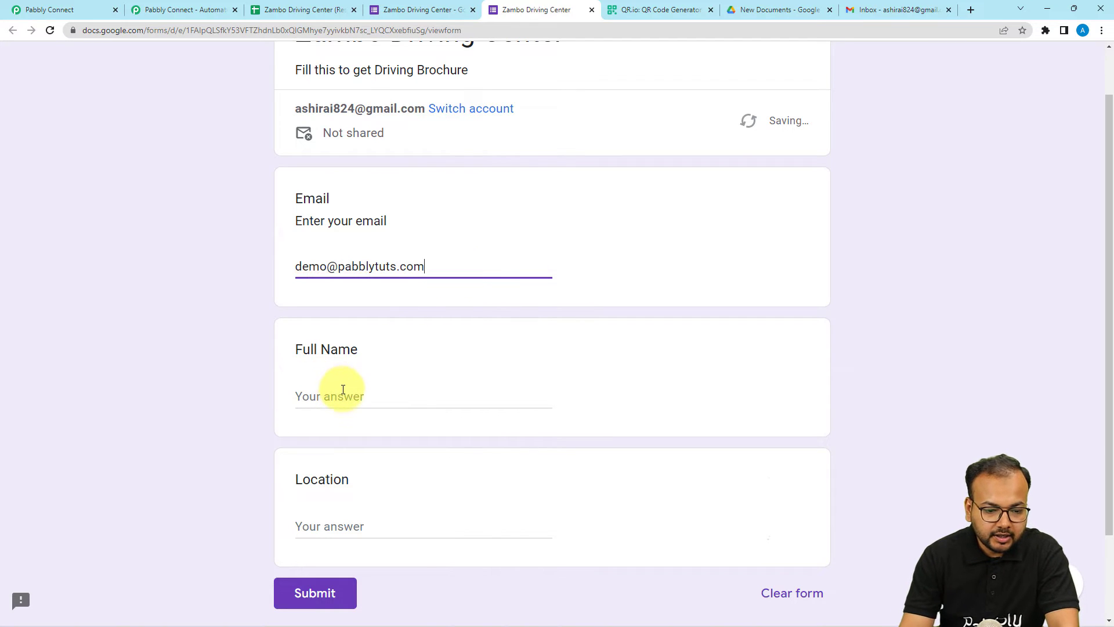
pyautogui.click(342, 392)
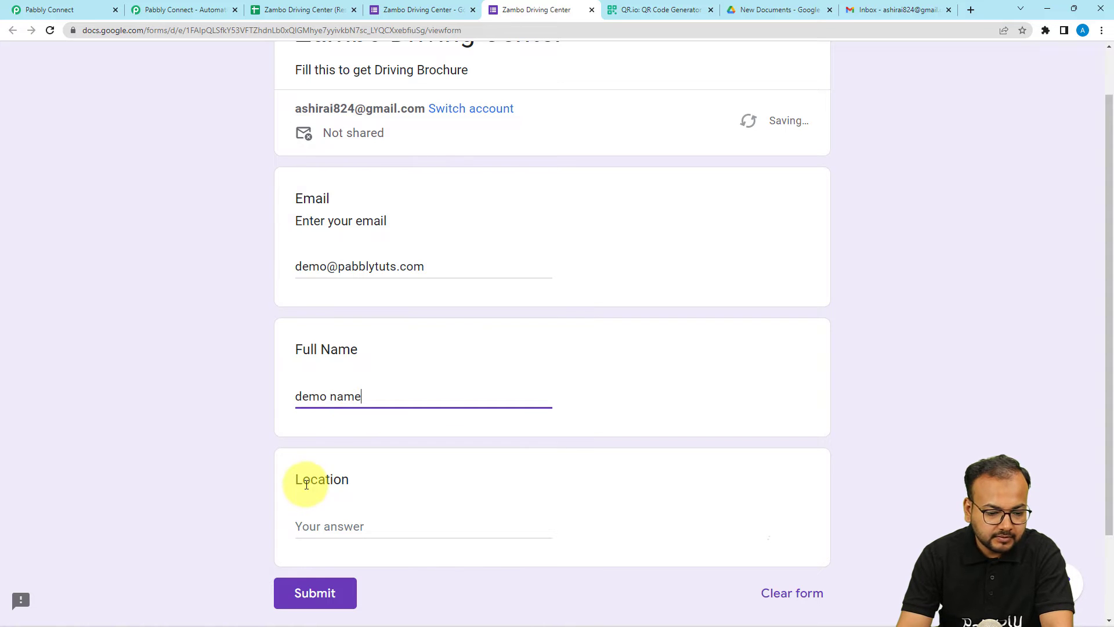
pyautogui.click(317, 520)
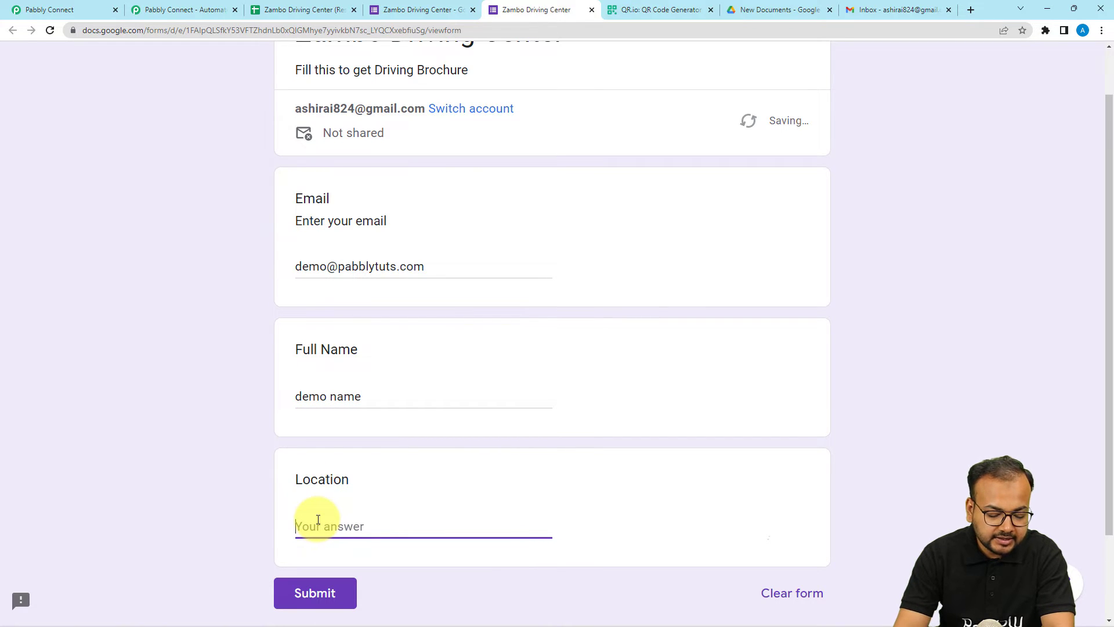
pyautogui.write('new york')
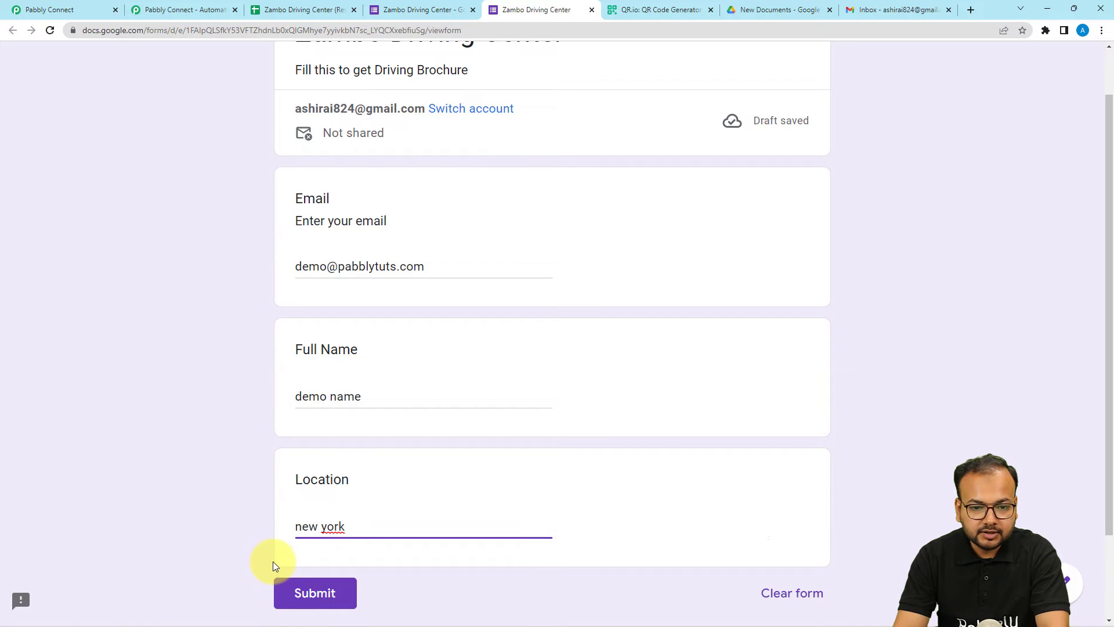
pyautogui.press('Return')
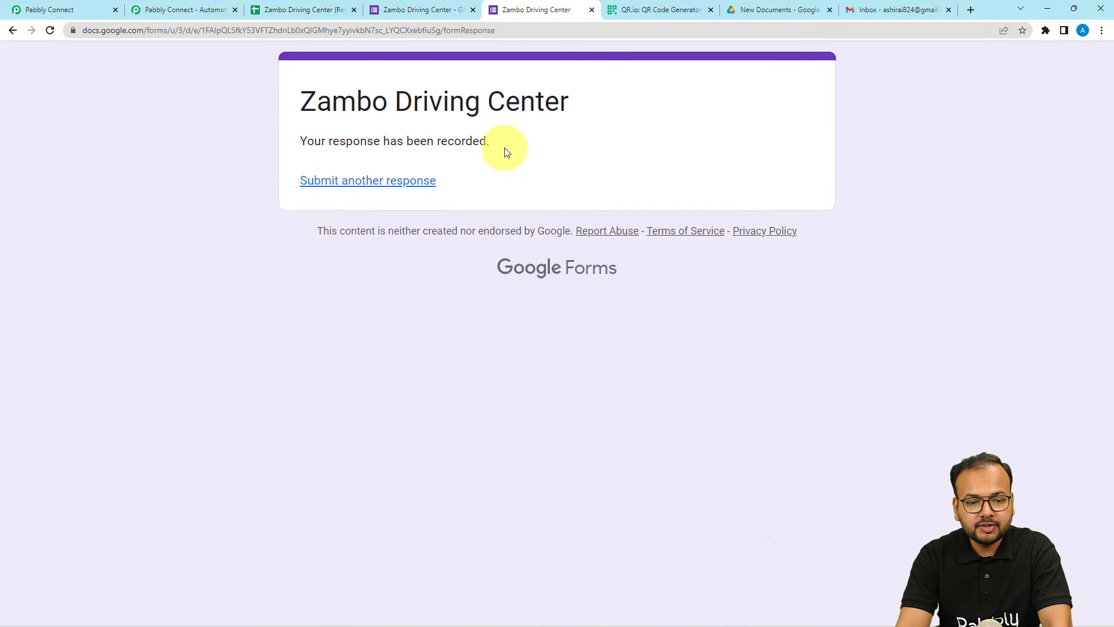
pyautogui.click(55, 10)
# Review the captured Location, Full Name and Email values in the trigger response
pyautogui.scroll(-5, 131, 340)
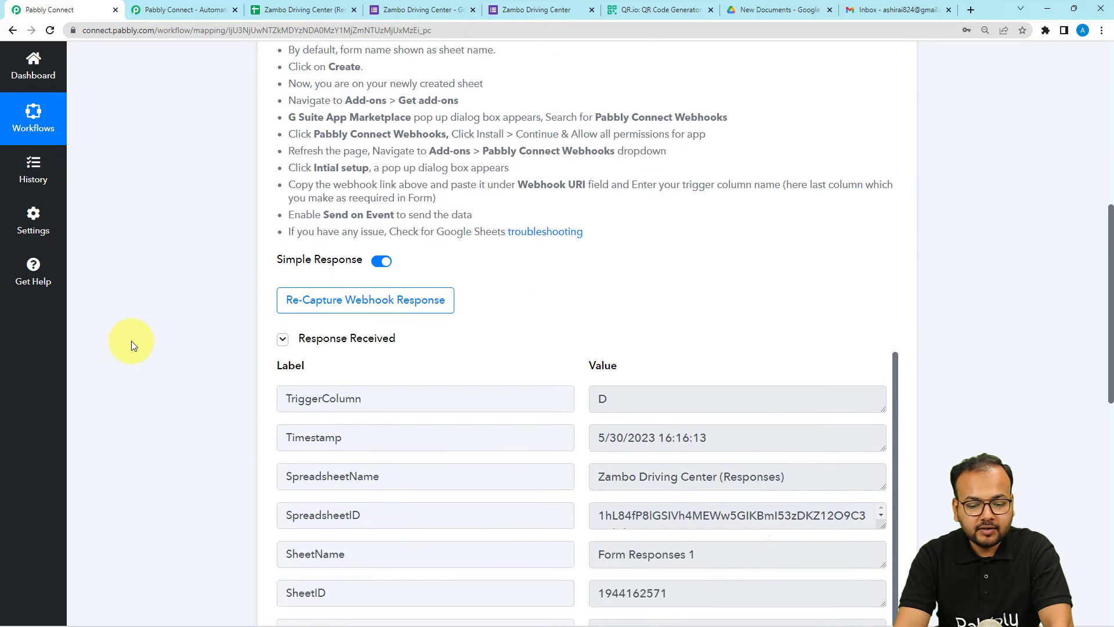
pyautogui.scroll(-1, 438, 381)
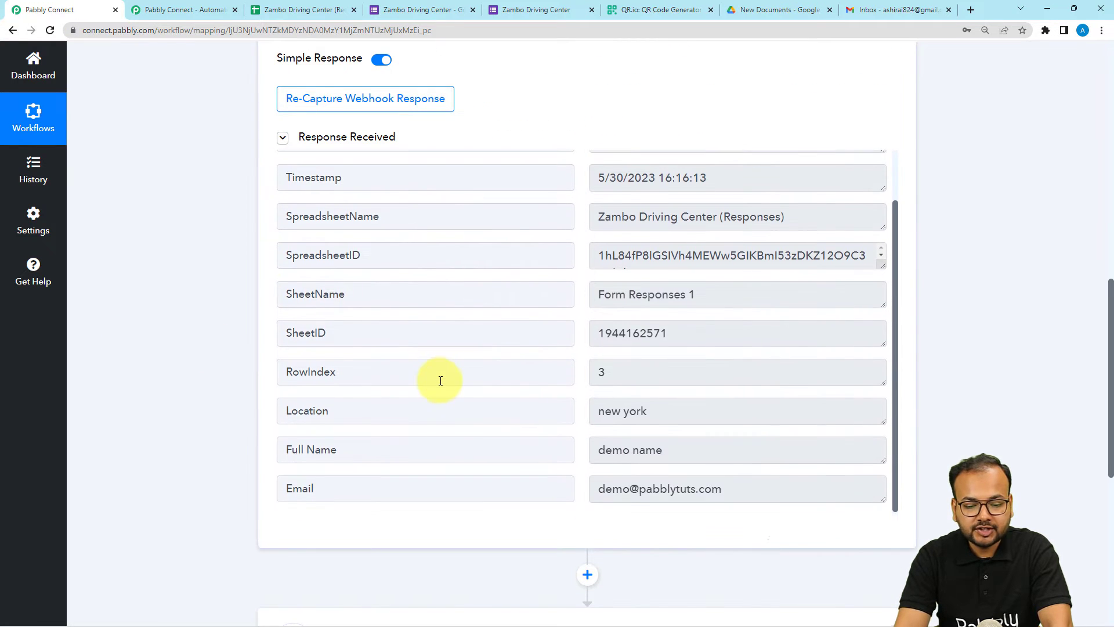
pyautogui.tripleClick(659, 410)
pyautogui.moveTo(671, 459); pyautogui.dragTo(589, 464)
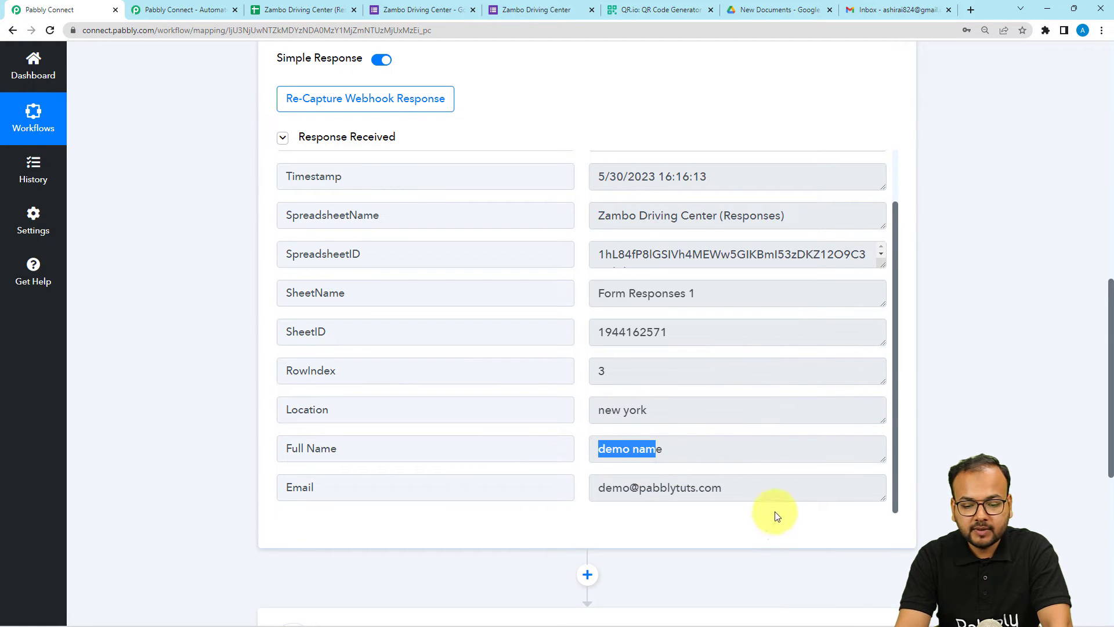
pyautogui.moveTo(728, 488); pyautogui.dragTo(567, 490)
# Expand the '2. Choose Your Next Application' action step to show its app choices
pyautogui.scroll(-3, 134, 423)
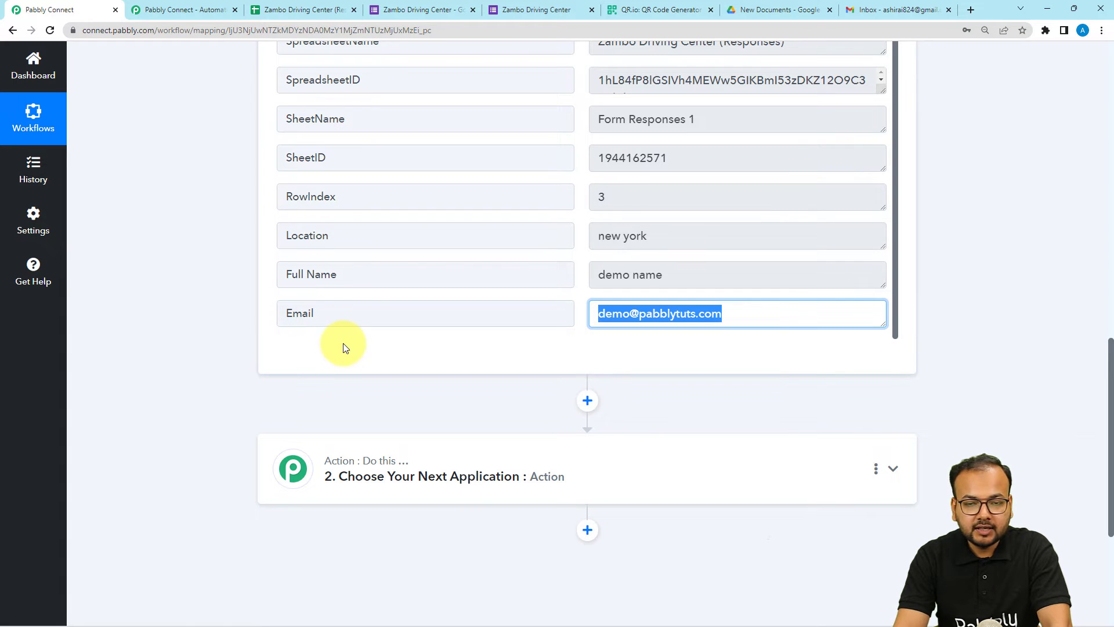
pyautogui.scroll(-1, 515, 360)
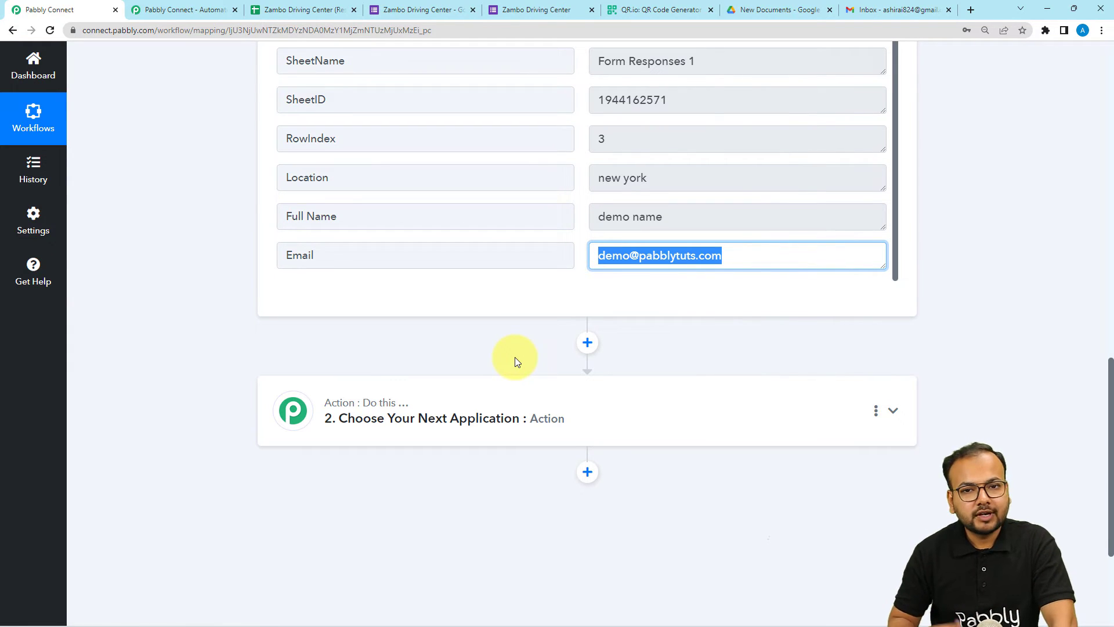
pyautogui.click(455, 419)
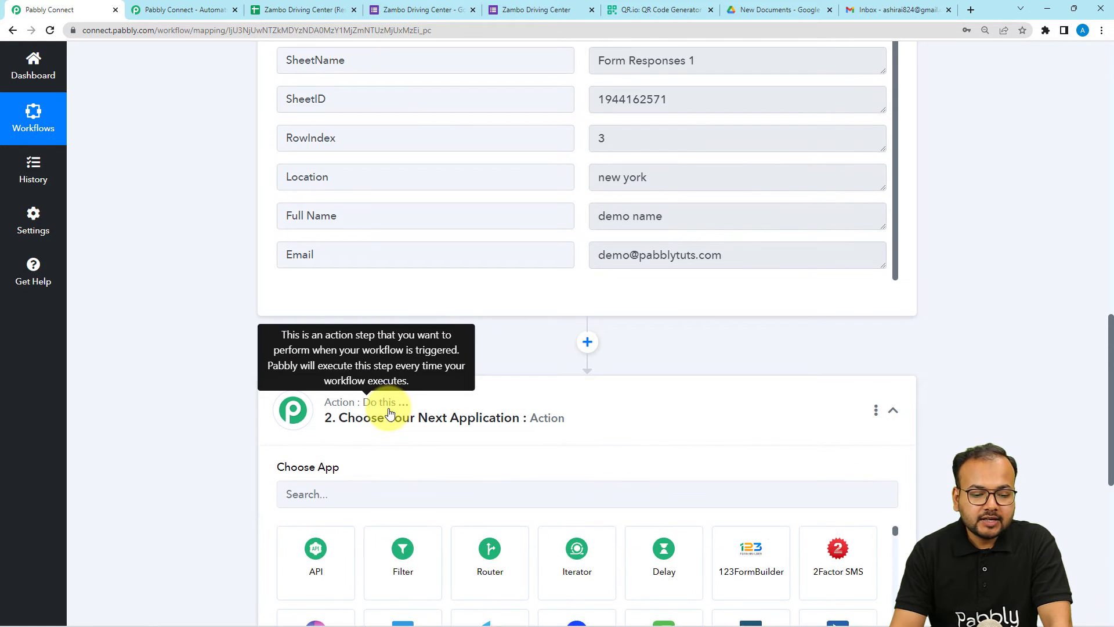
# Set the action app to Gmail with the Send Email event and bring up the account connection
pyautogui.click(342, 324)
pyautogui.write('g')
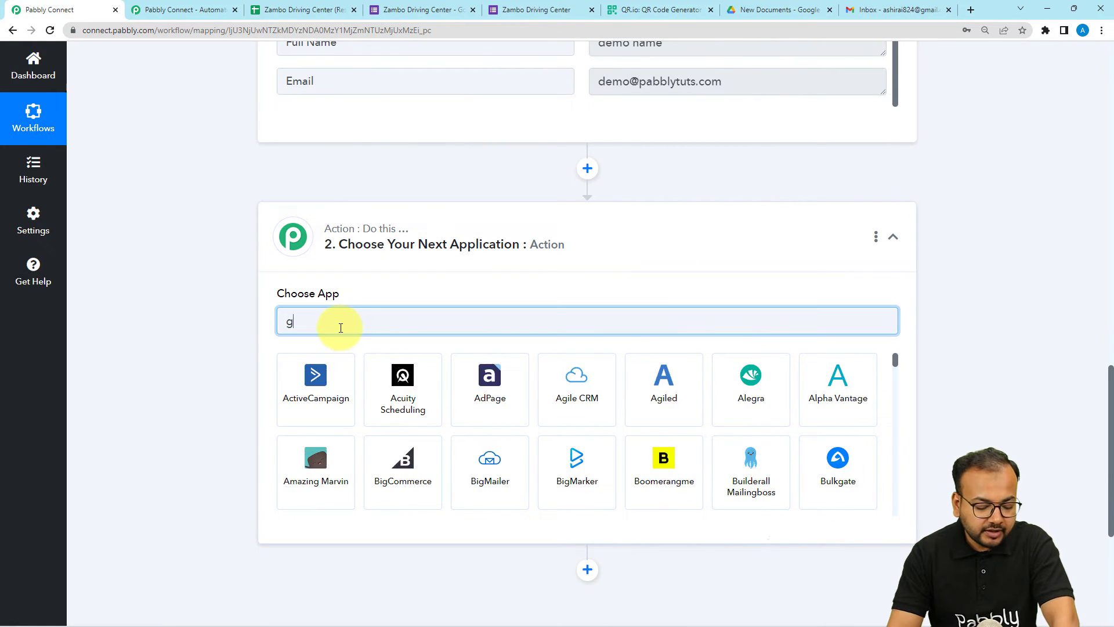
pyautogui.write('mail')
pyautogui.click(403, 386)
pyautogui.scroll(-3, 140, 307)
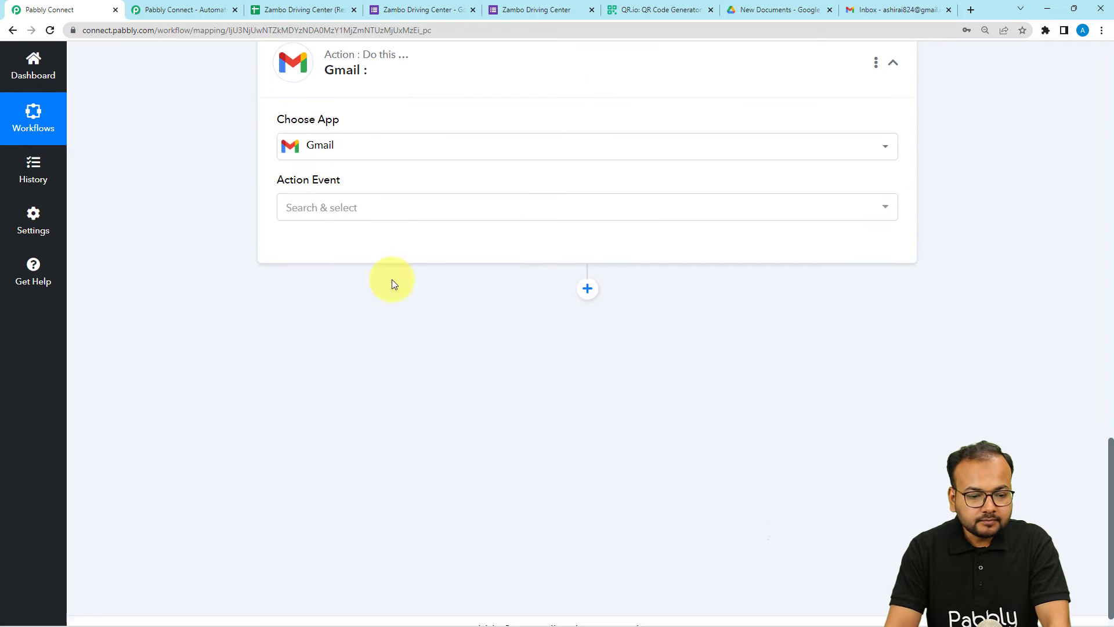
pyautogui.click(344, 207)
pyautogui.click(320, 279)
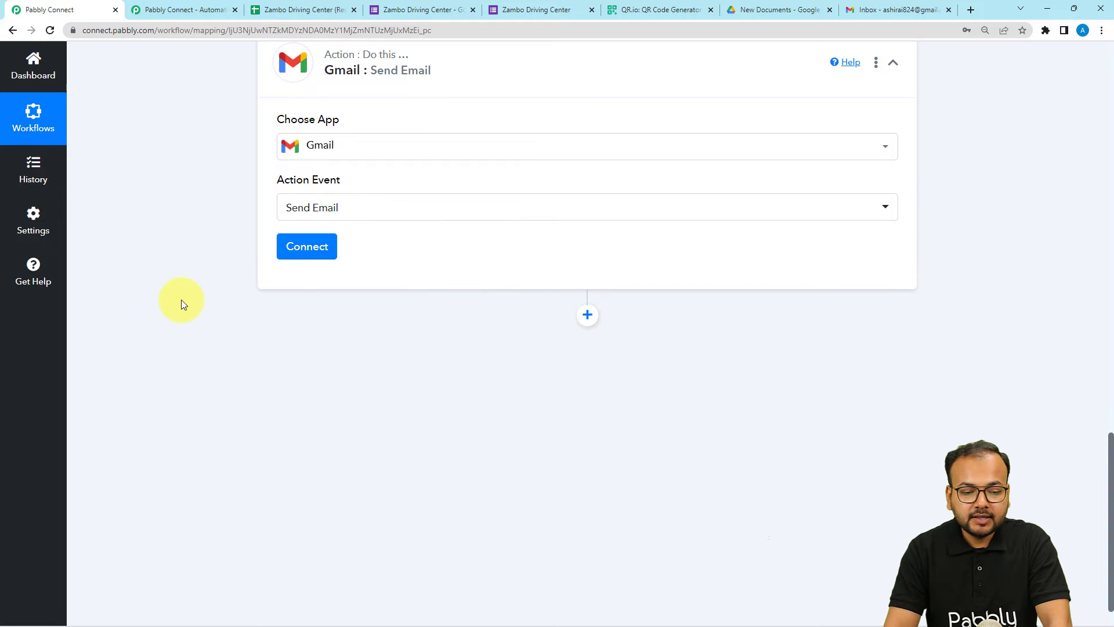
pyautogui.click(290, 258)
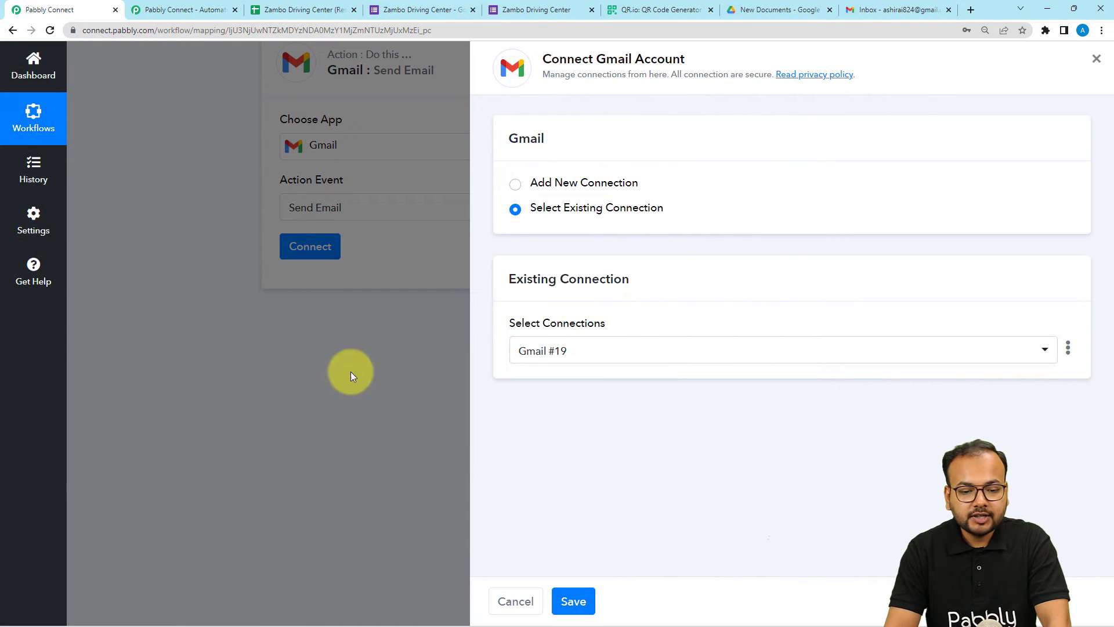
# Add a new Gmail connection and allow Pabbly Connect access to the chosen Google account
pyautogui.click(514, 184)
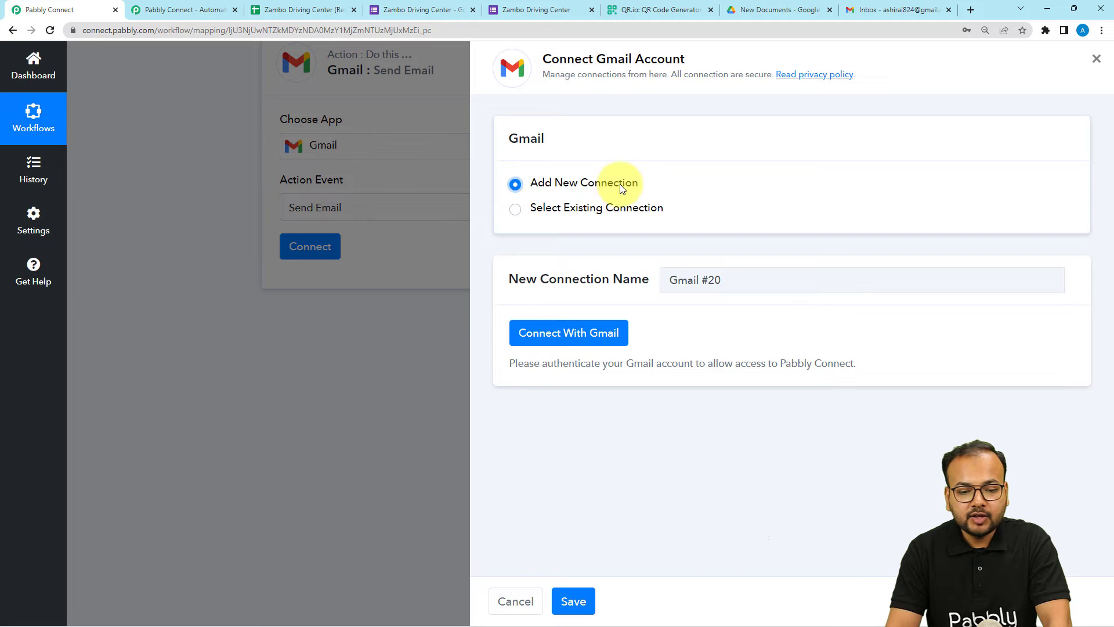
pyautogui.click(536, 339)
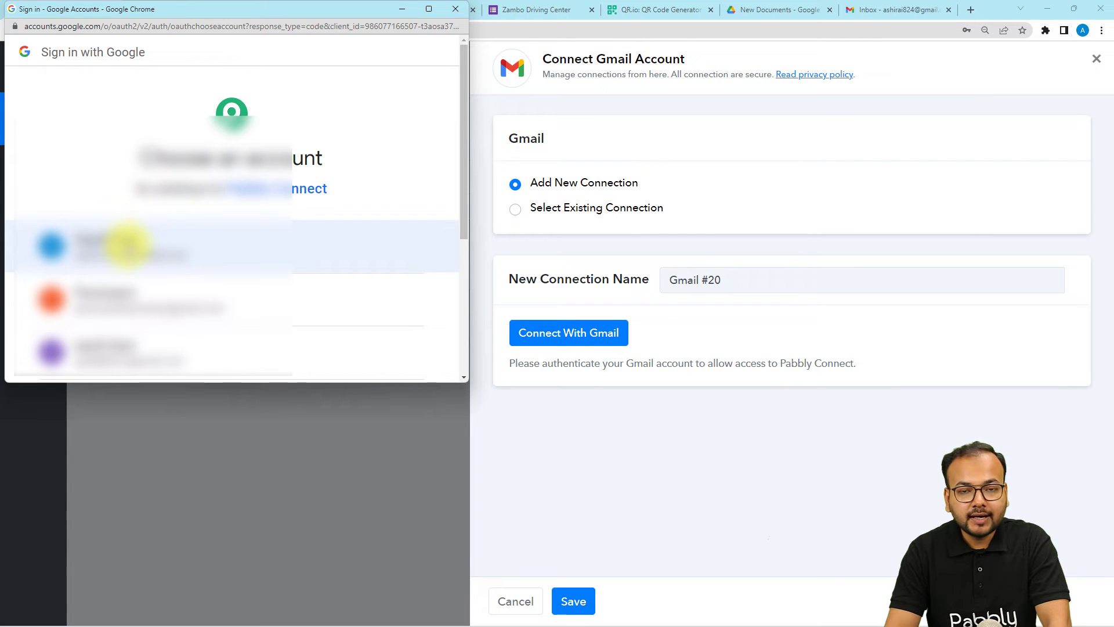
pyautogui.click(127, 245)
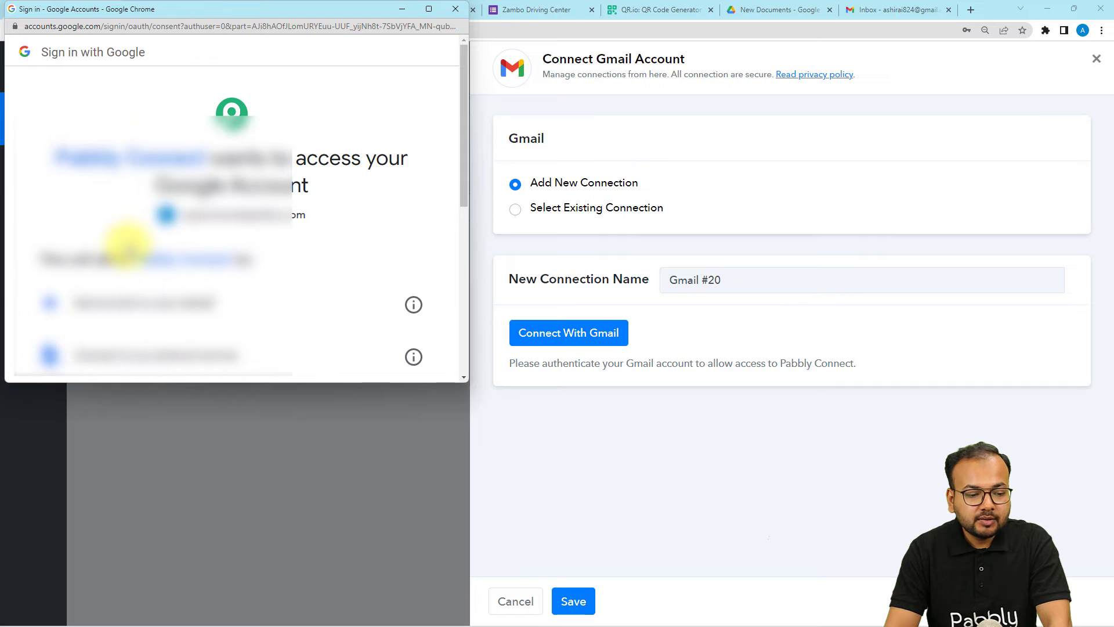
pyautogui.scroll(-5, 128, 245)
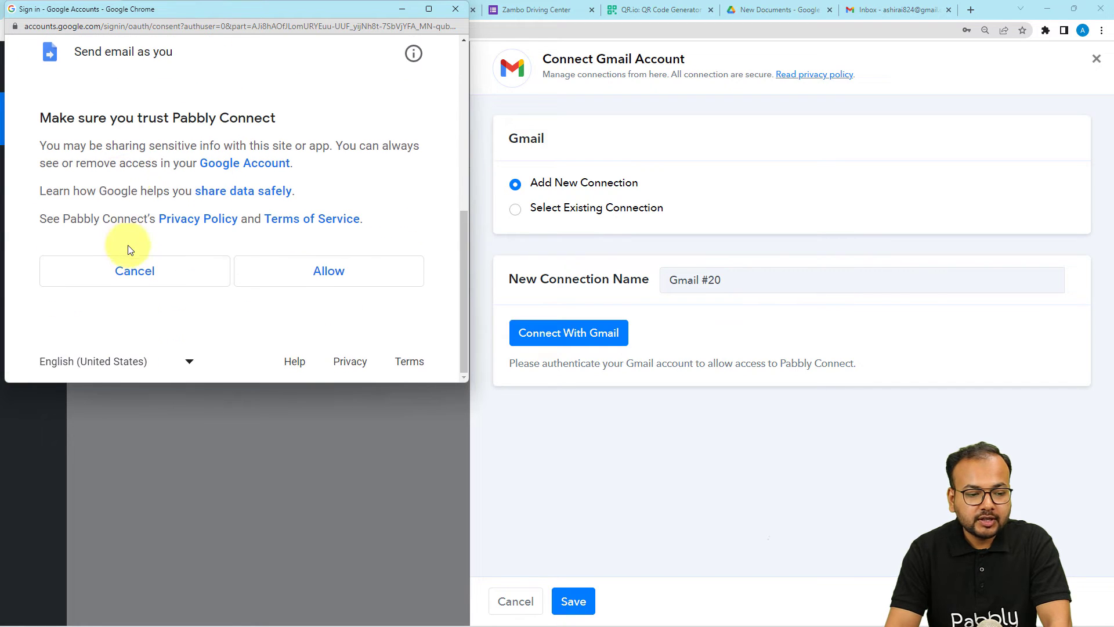
pyautogui.click(312, 282)
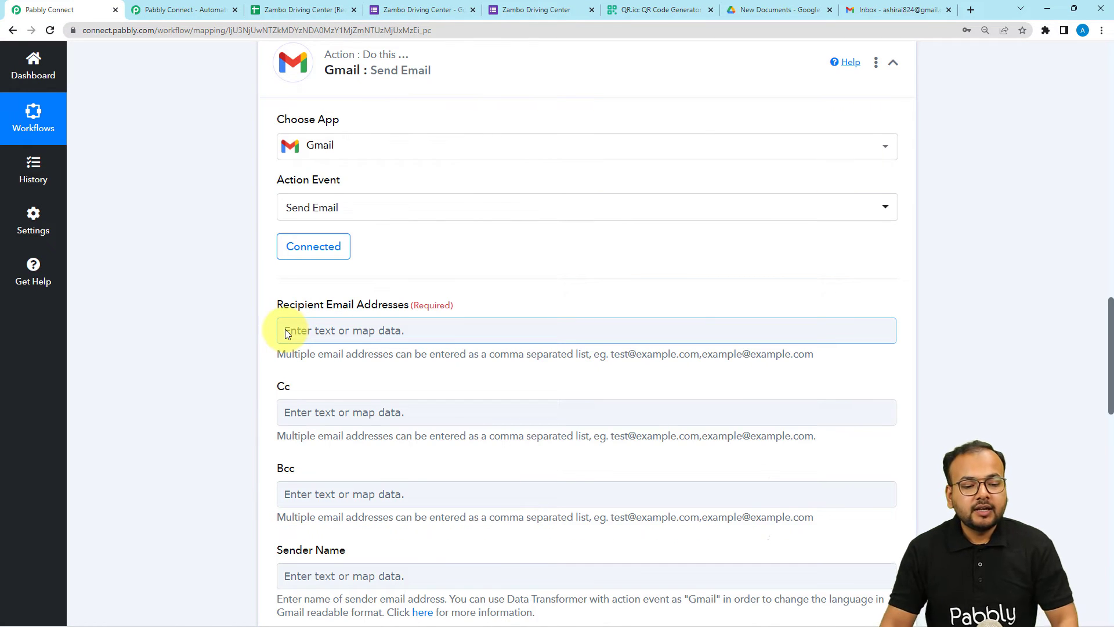
# Map the Google Forms Email answer into the Recipient Email Addresses field
pyautogui.scroll(-2, 293, 321)
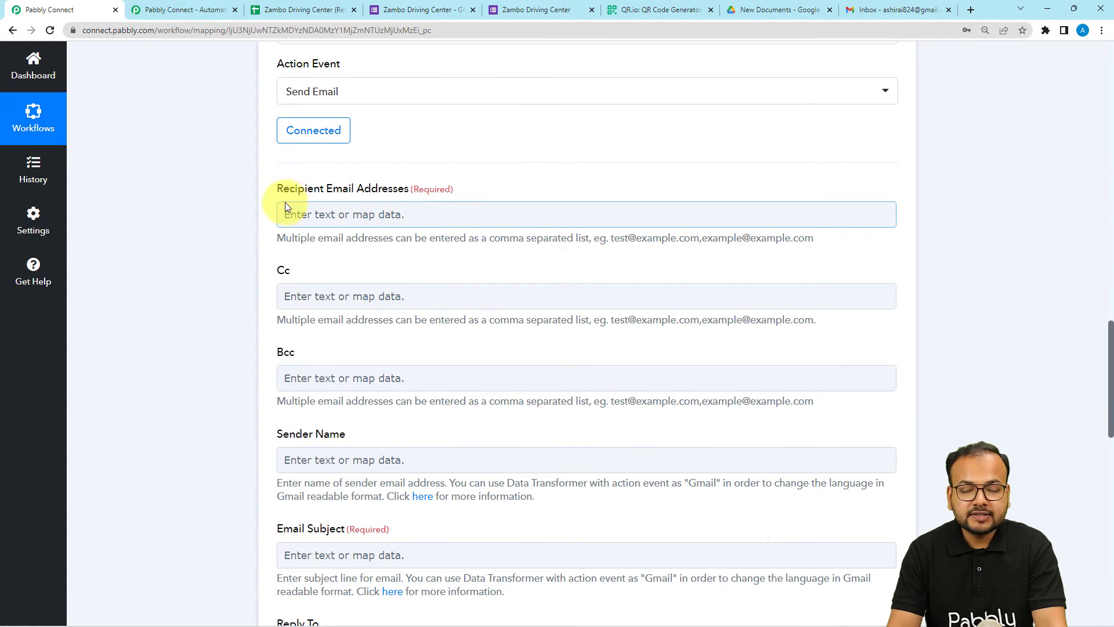
pyautogui.scroll(10, 221, 307)
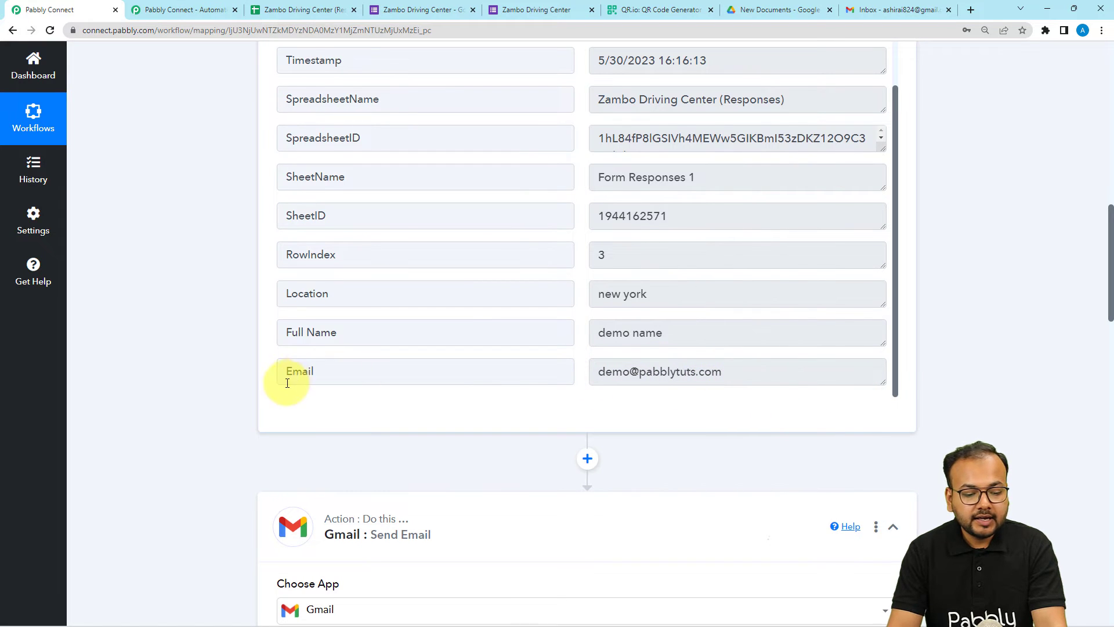
pyautogui.scroll(-9, 218, 390)
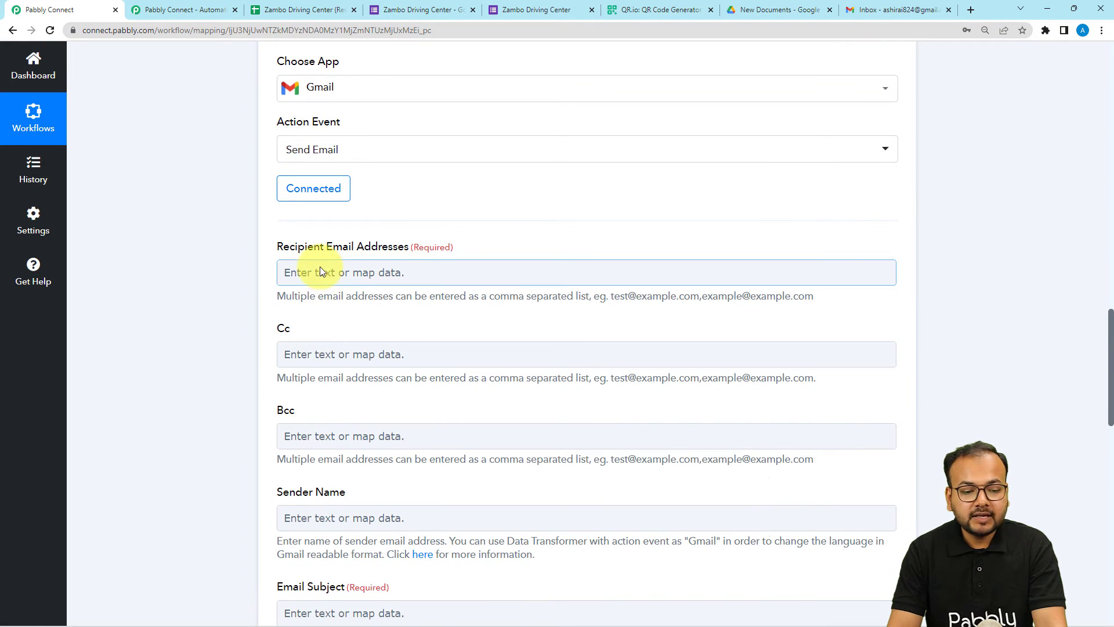
pyautogui.click(328, 272)
pyautogui.click(330, 272)
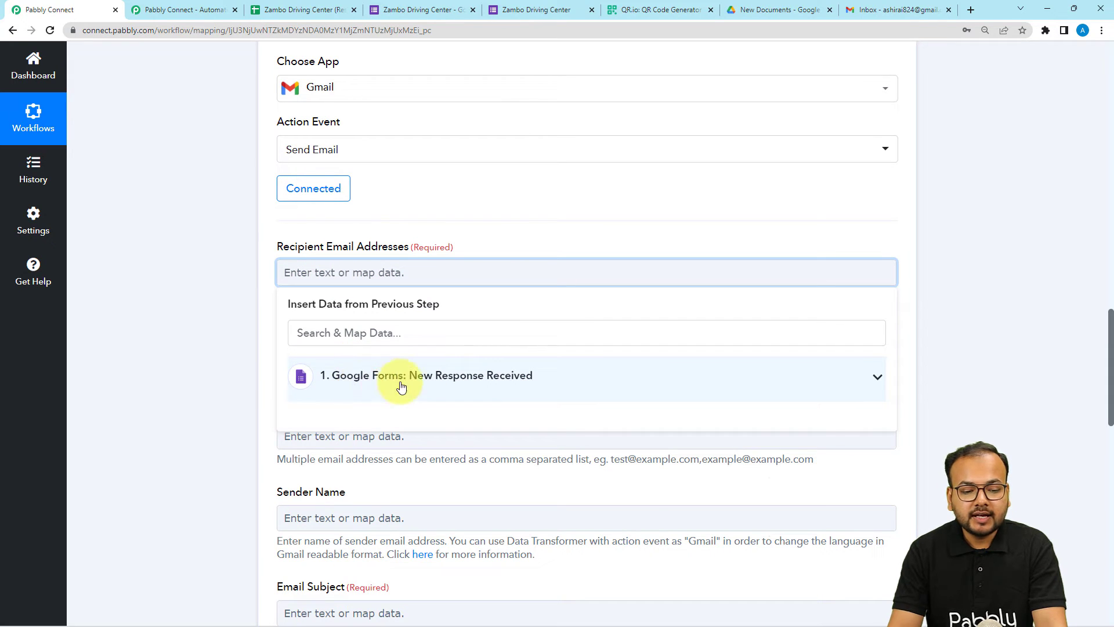
pyautogui.click(332, 376)
pyautogui.scroll(-1, 408, 498)
pyautogui.scroll(-3, 412, 522)
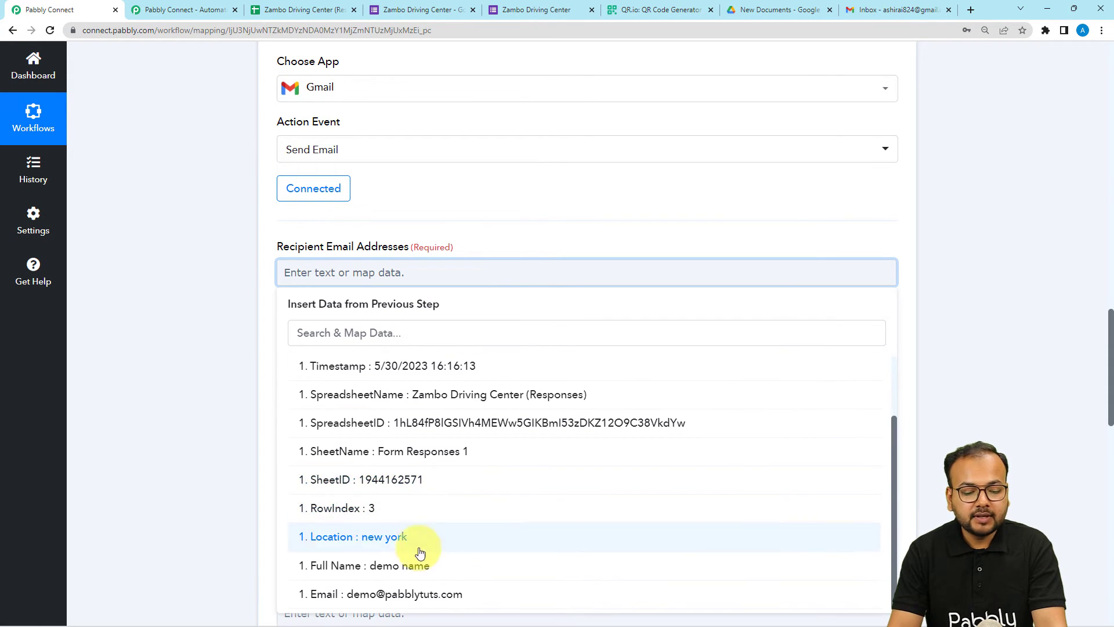
pyautogui.click(387, 592)
pyautogui.click(179, 340)
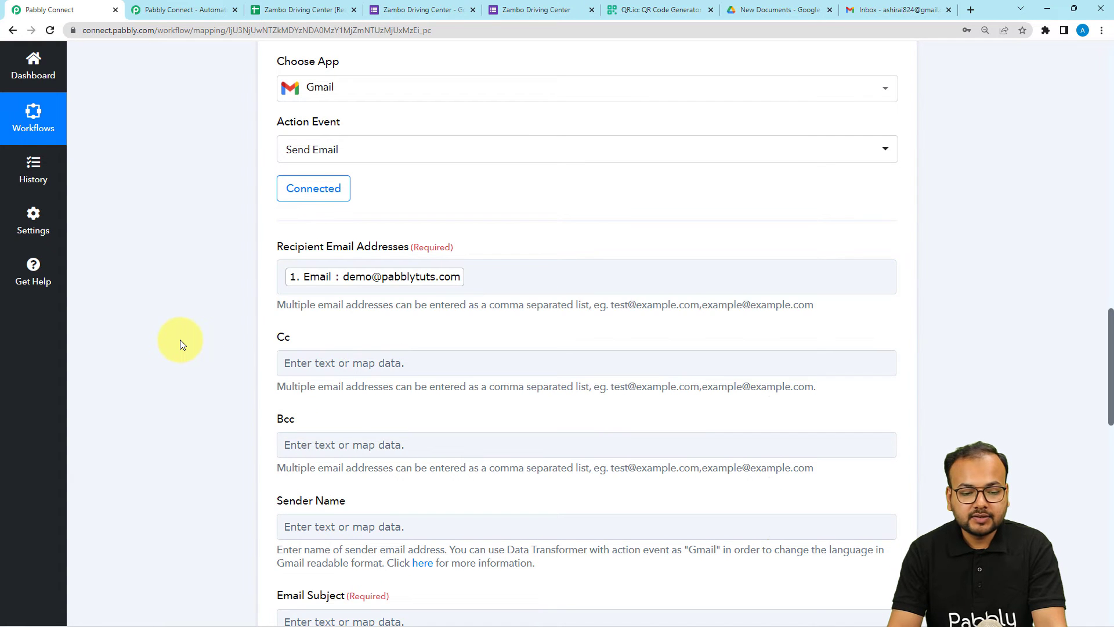
pyautogui.scroll(-4, 180, 341)
pyautogui.scroll(-3, 180, 339)
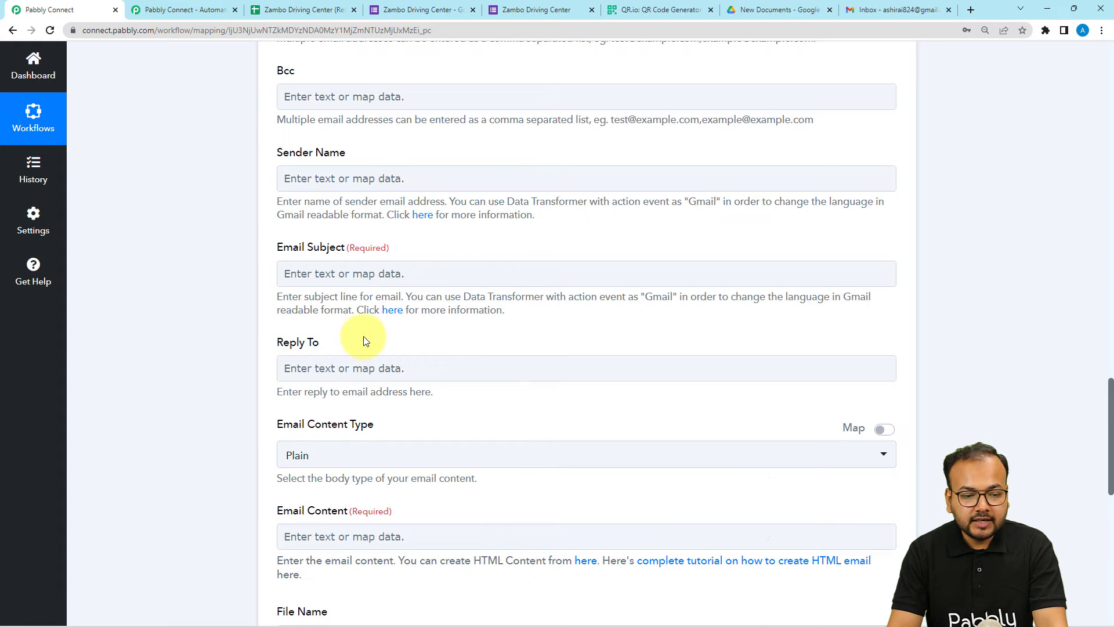
# Browse the mappable form fields, then type 'Company' into the Email Subject
pyautogui.click(363, 276)
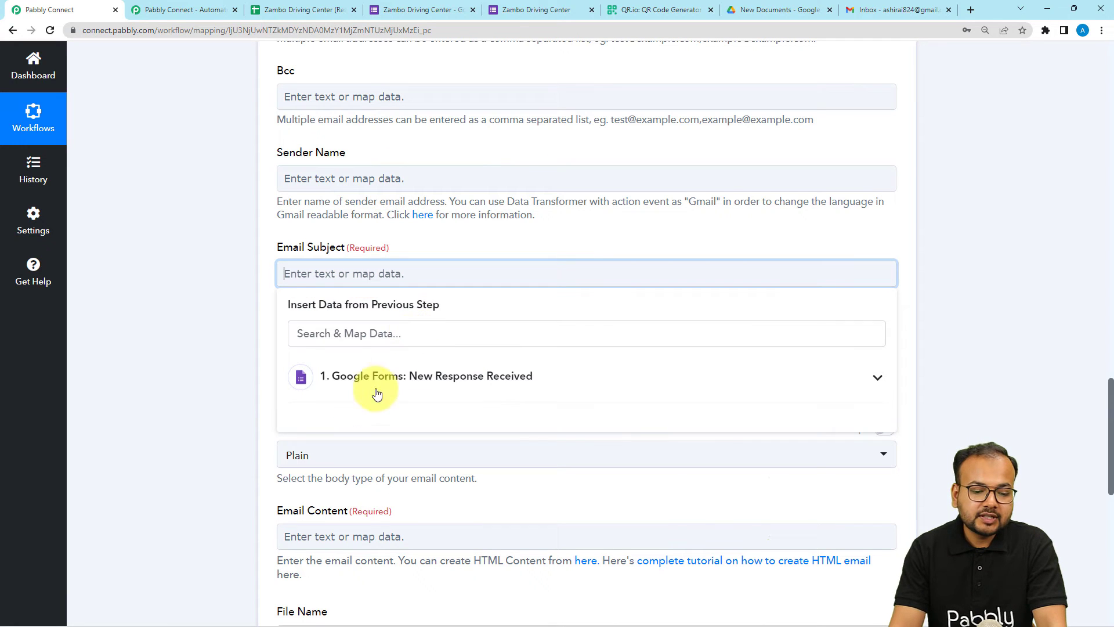
pyautogui.click(518, 399)
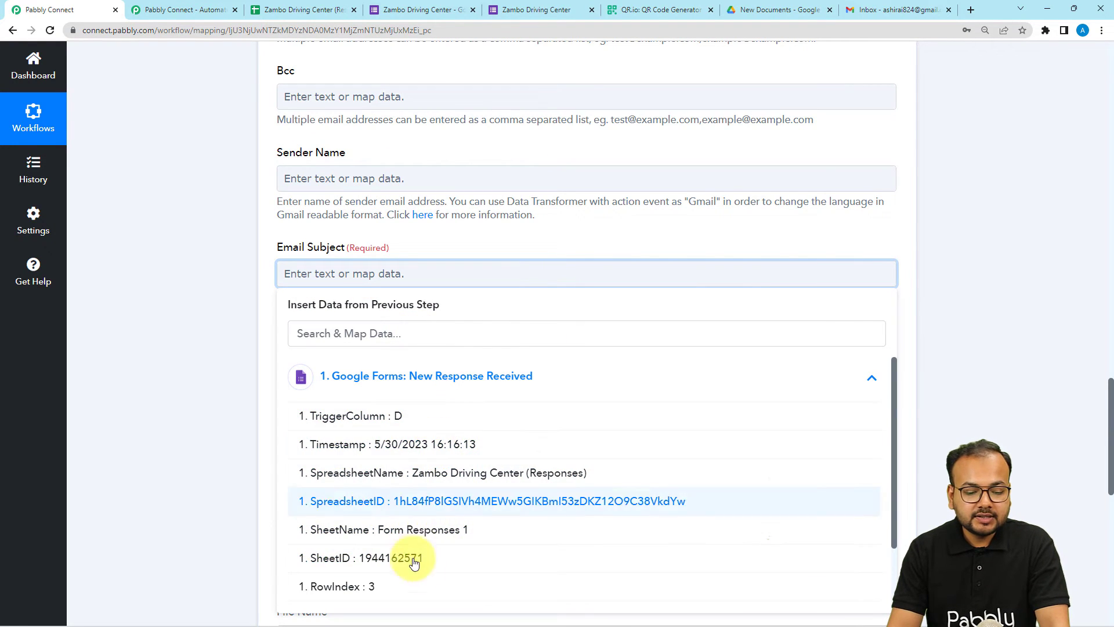
pyautogui.click(234, 380)
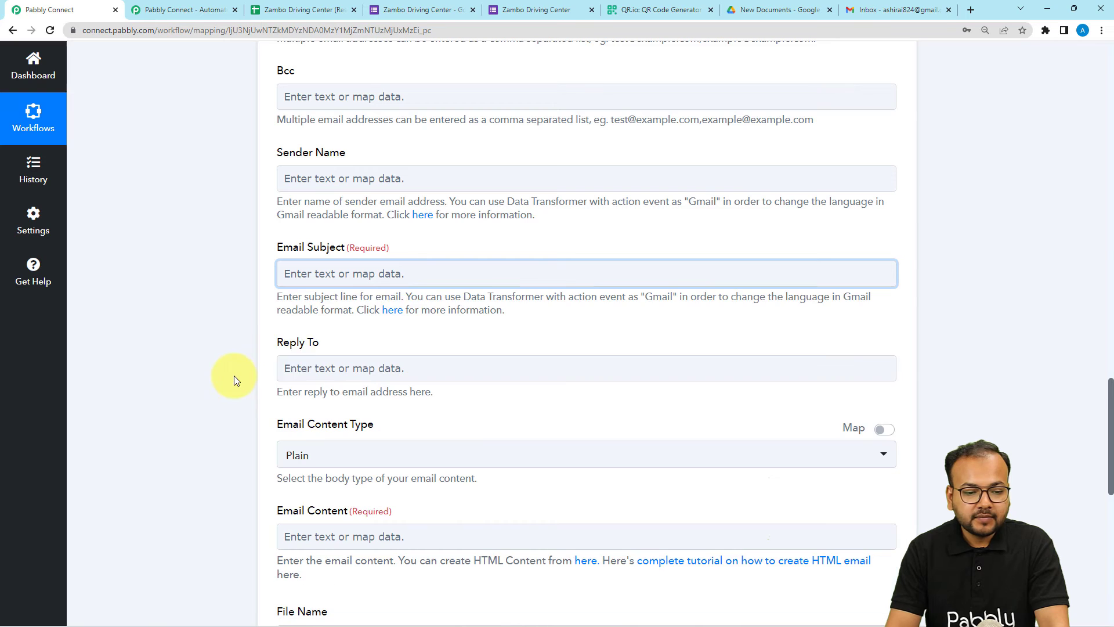
pyautogui.click(372, 277)
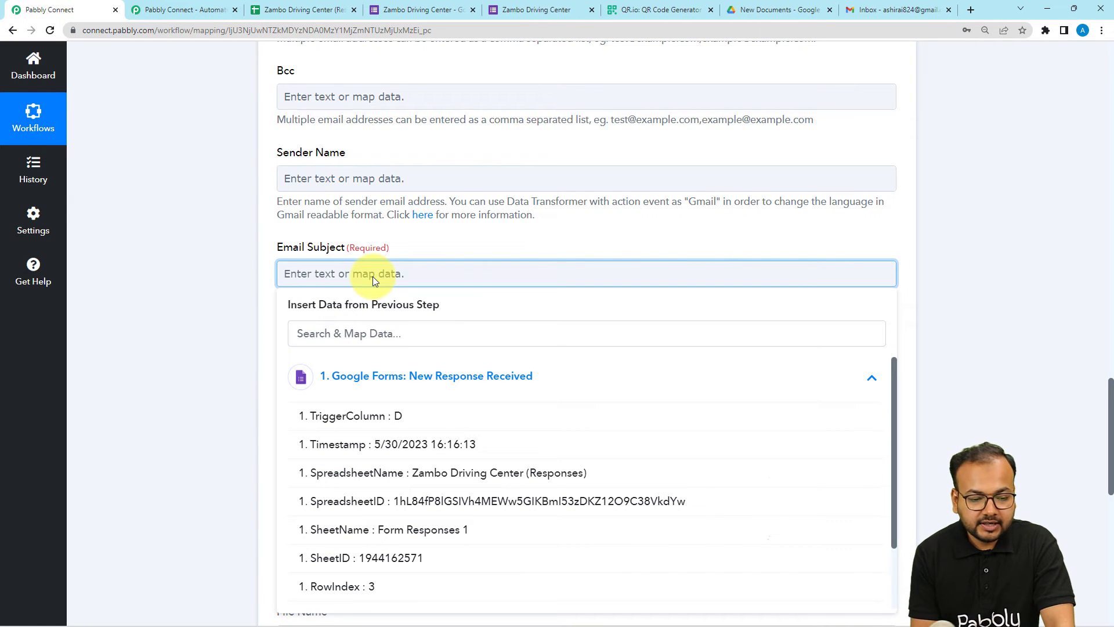
pyautogui.write('Compan')
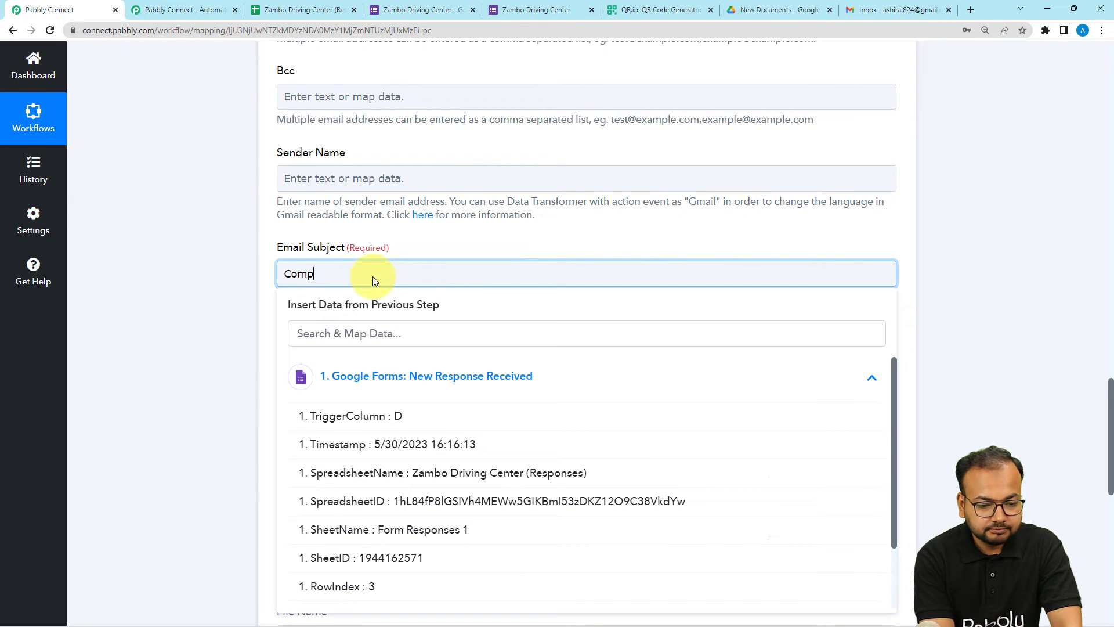
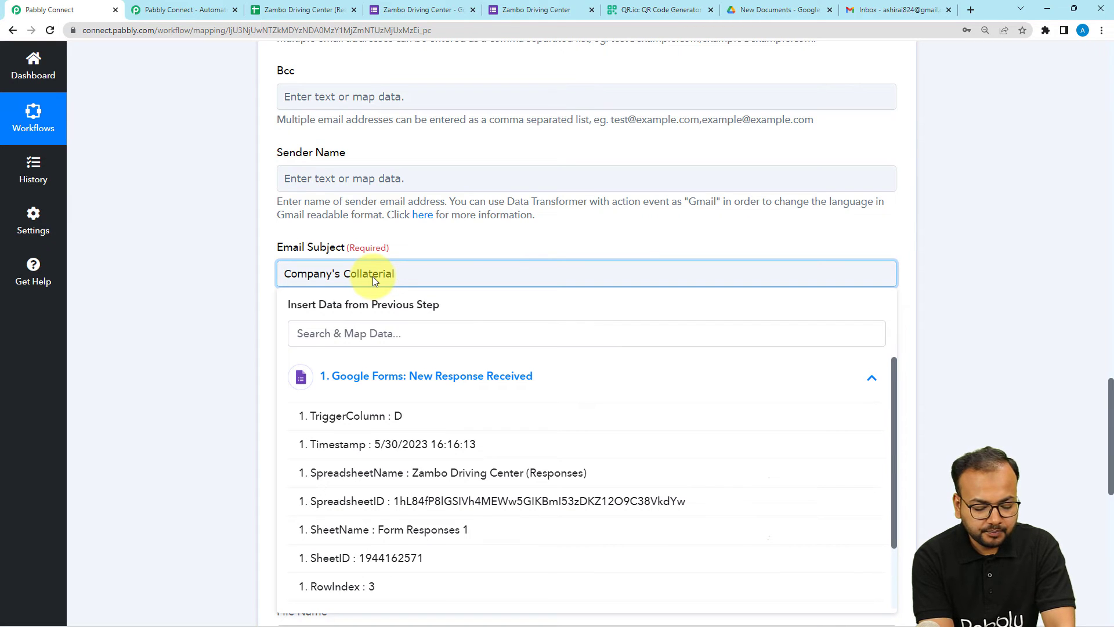
# Complete the subject as 'Company's Collaterial Material' and paste the thank-you message into Email Content
pyautogui.write('Mater')
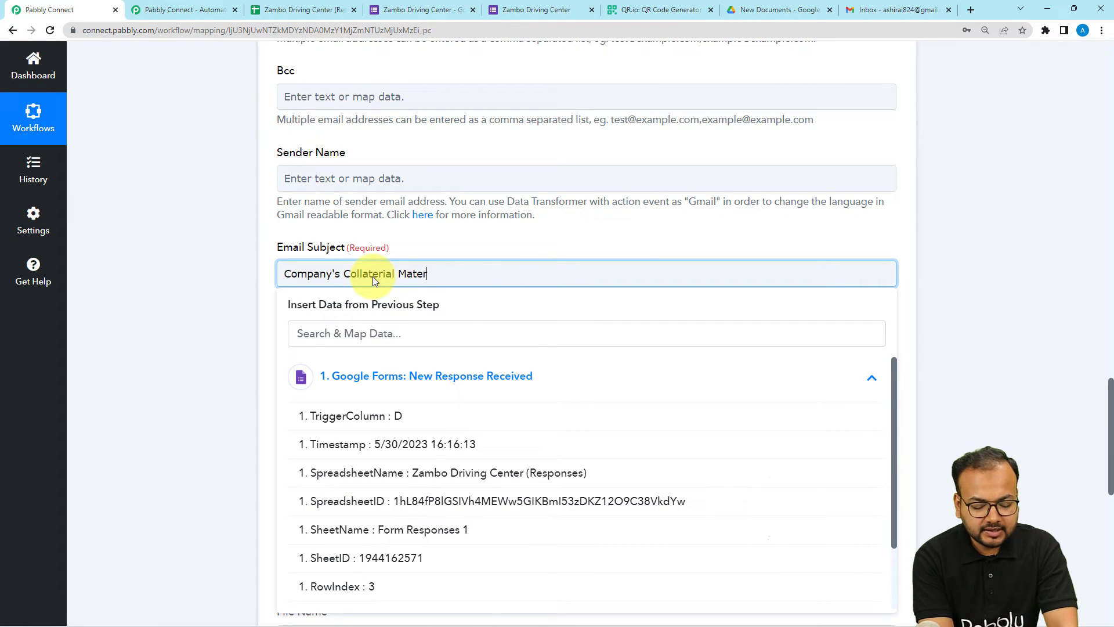
pyautogui.write('ial')
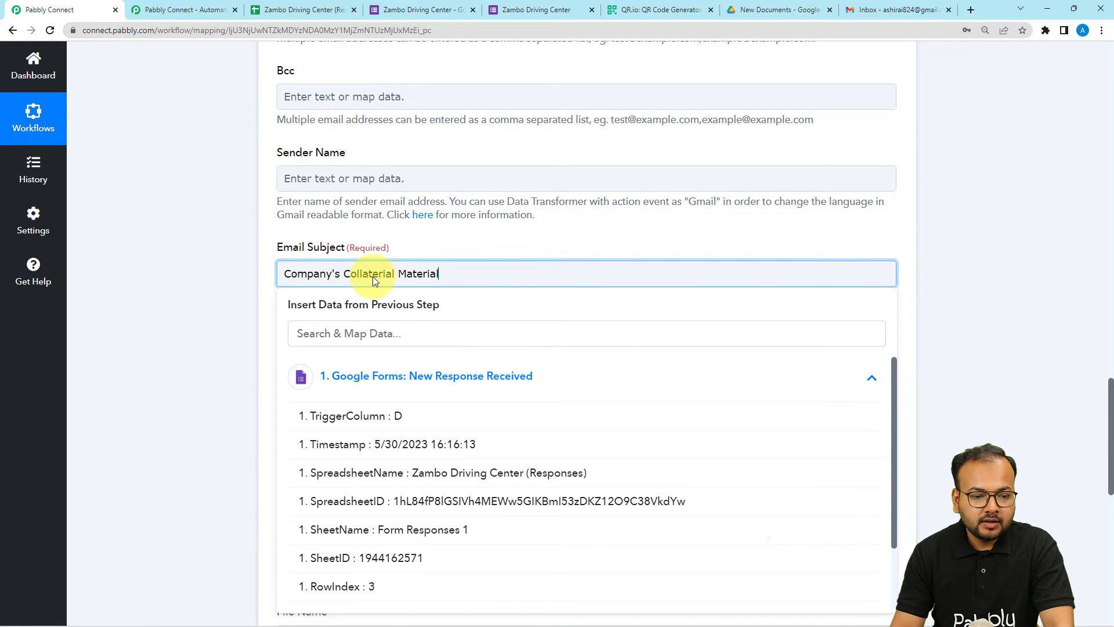
pyautogui.click(344, 174)
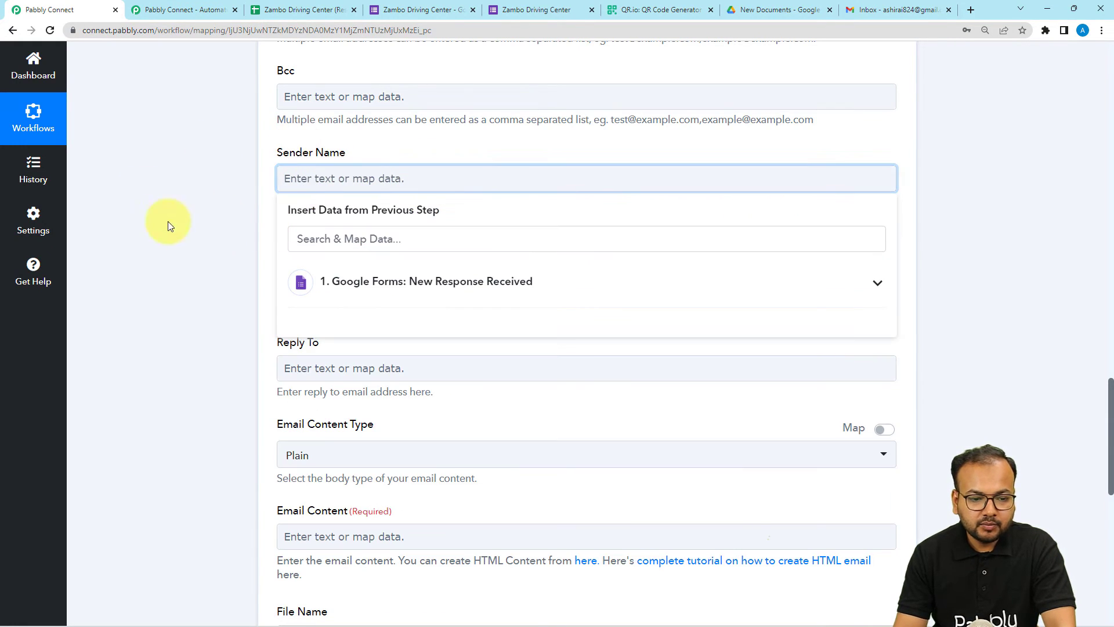
pyautogui.click(122, 249)
pyautogui.scroll(-5, 138, 262)
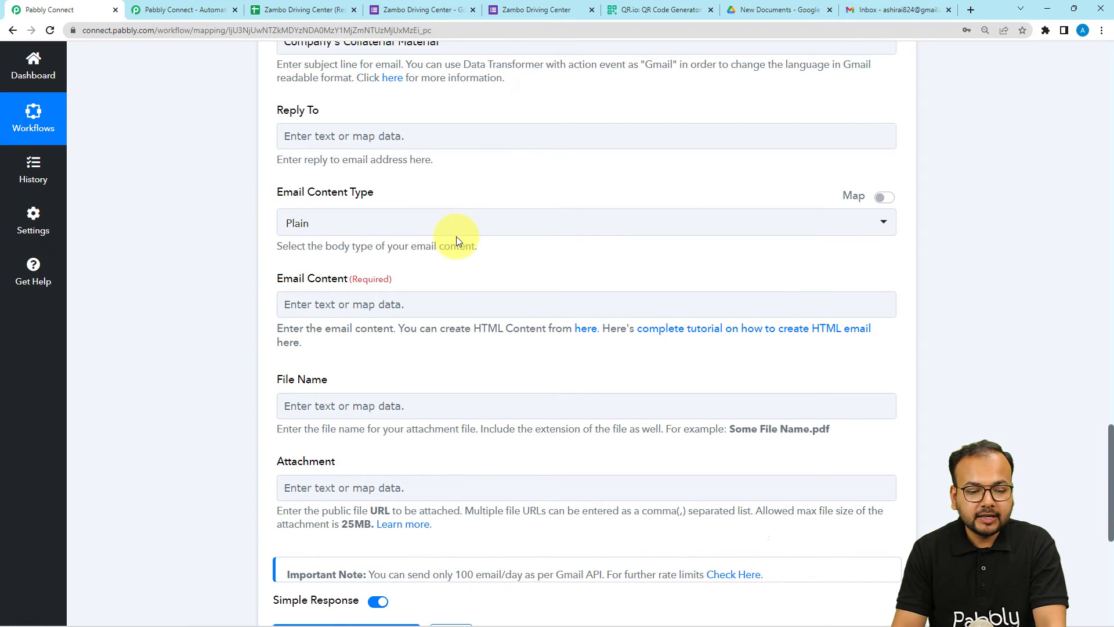
pyautogui.scroll(-2, 455, 341)
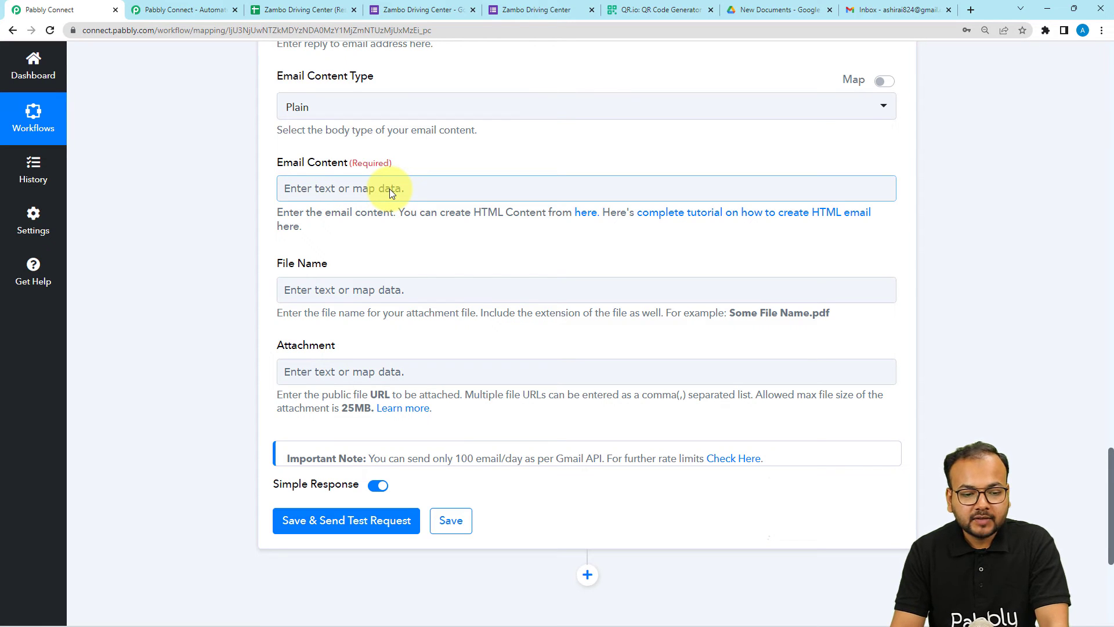
pyautogui.click(389, 189)
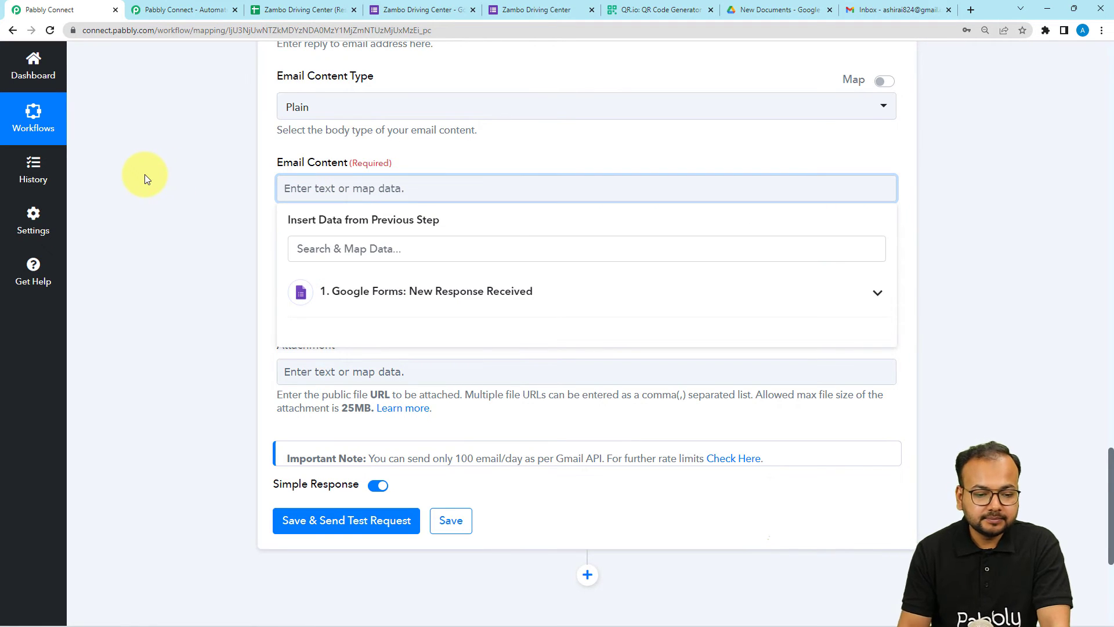
pyautogui.write('Thank you for showing interest in our Business.  We are feeling lucky to share with your business colaterals. Please feel free to talk to us about further steps. Please find the file in the attachment.  Best Regards.')
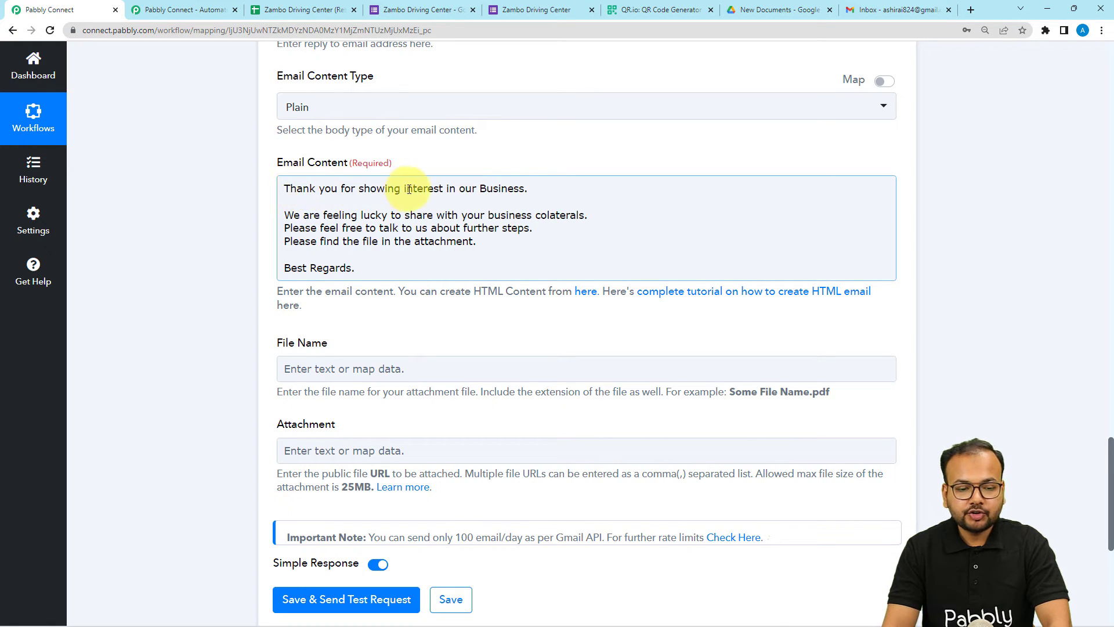
# Insert the Google Forms Full Name field after 'Thank you' in the email body
pyautogui.click(339, 188)
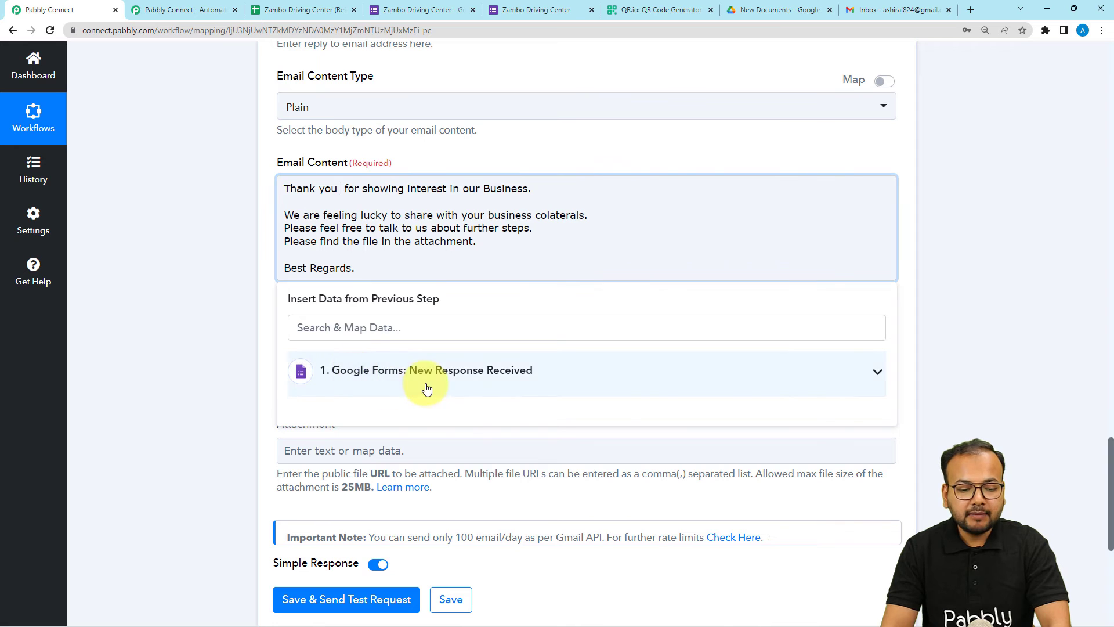
pyautogui.click(392, 383)
pyautogui.scroll(-2, 409, 477)
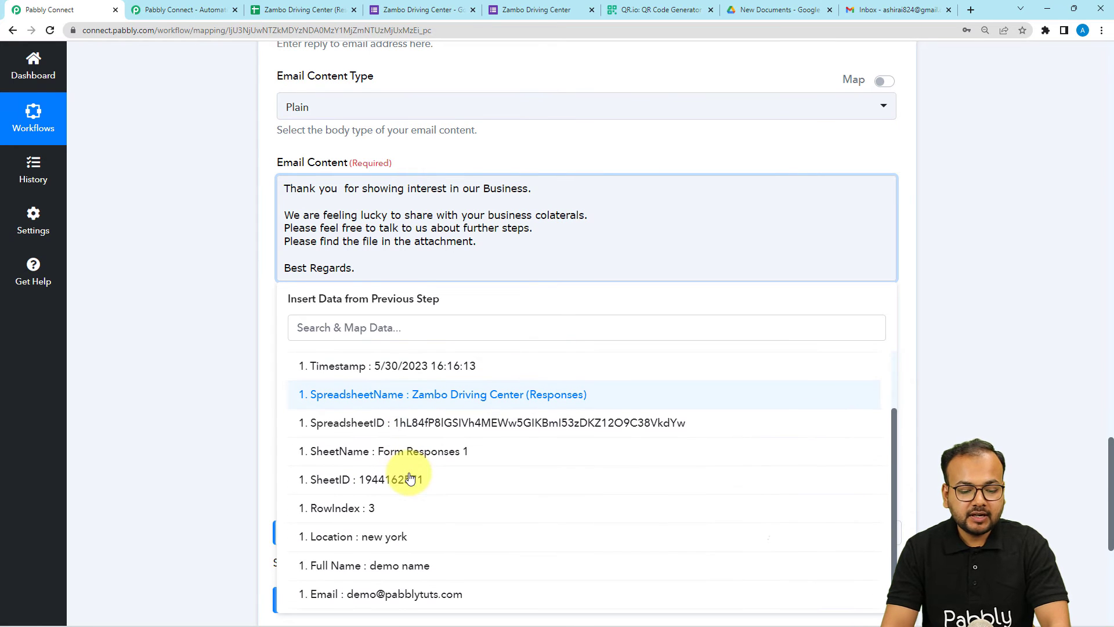
pyautogui.click(375, 568)
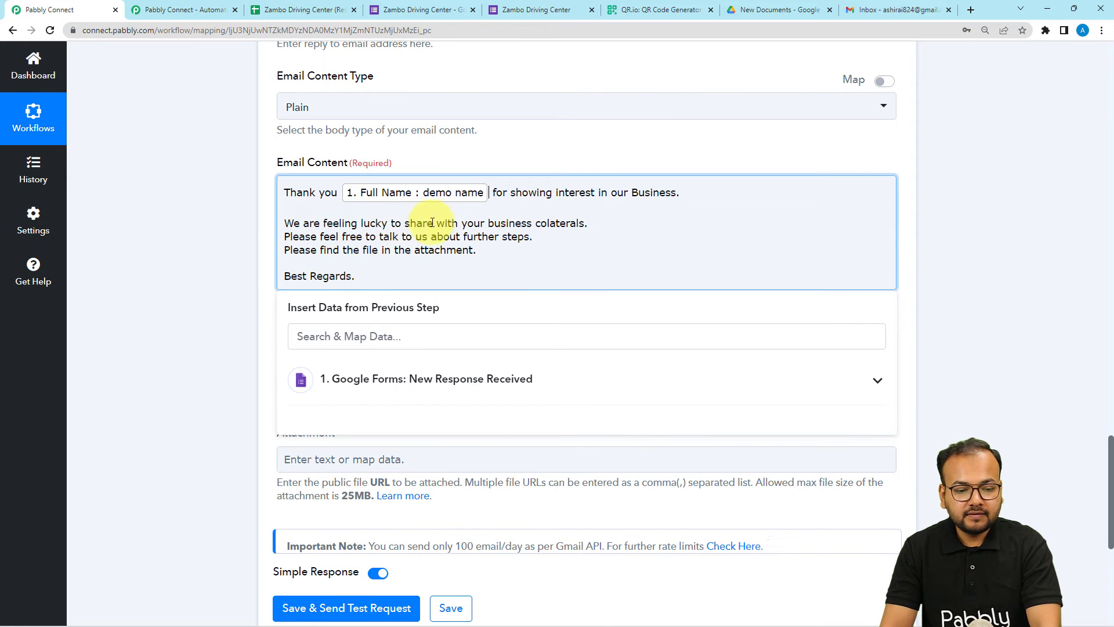
pyautogui.click(232, 276)
pyautogui.click(422, 248)
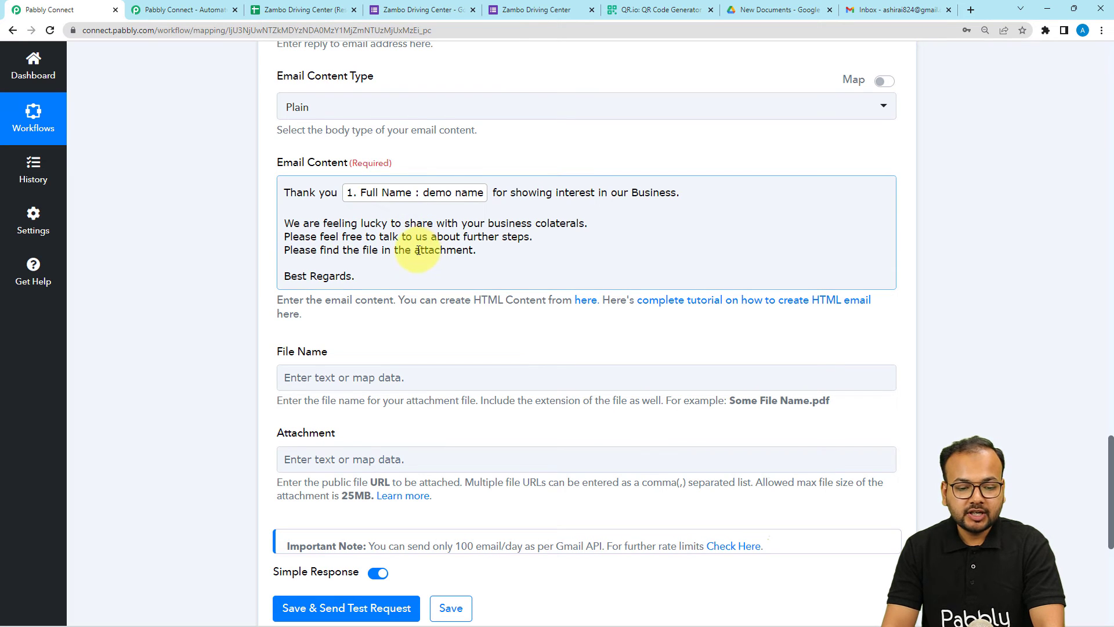
pyautogui.scroll(-1, 296, 365)
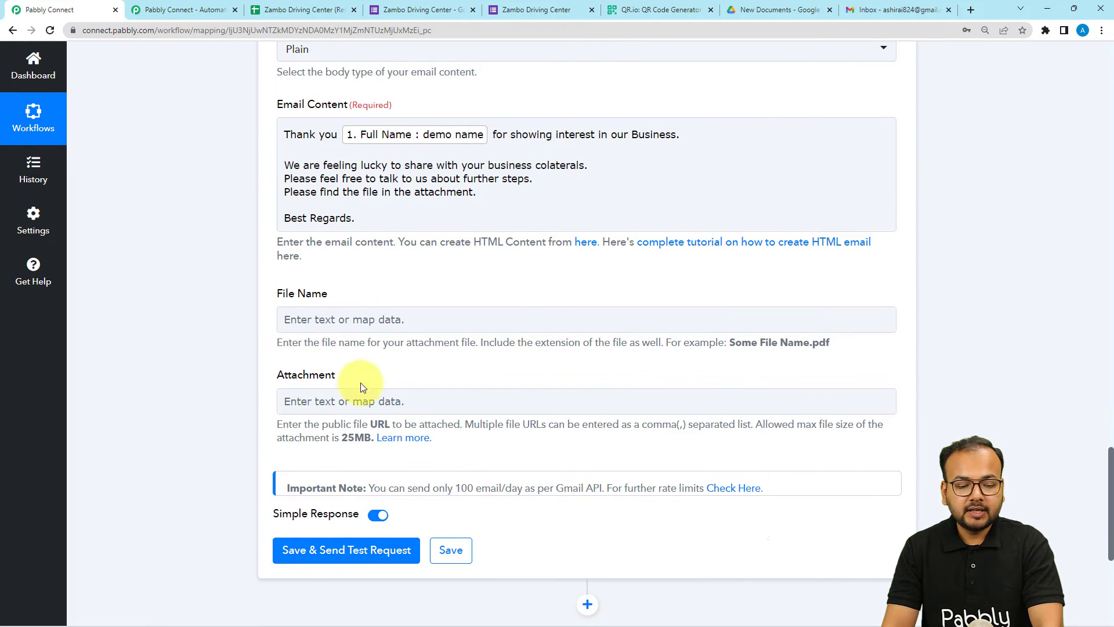
pyautogui.click(486, 406)
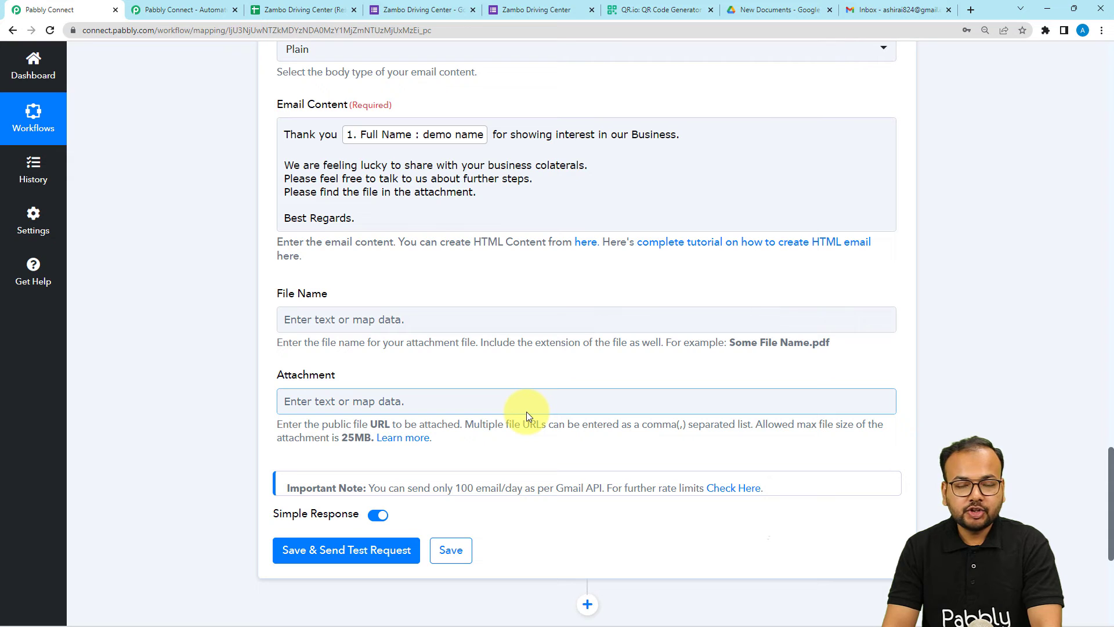
pyautogui.click(214, 355)
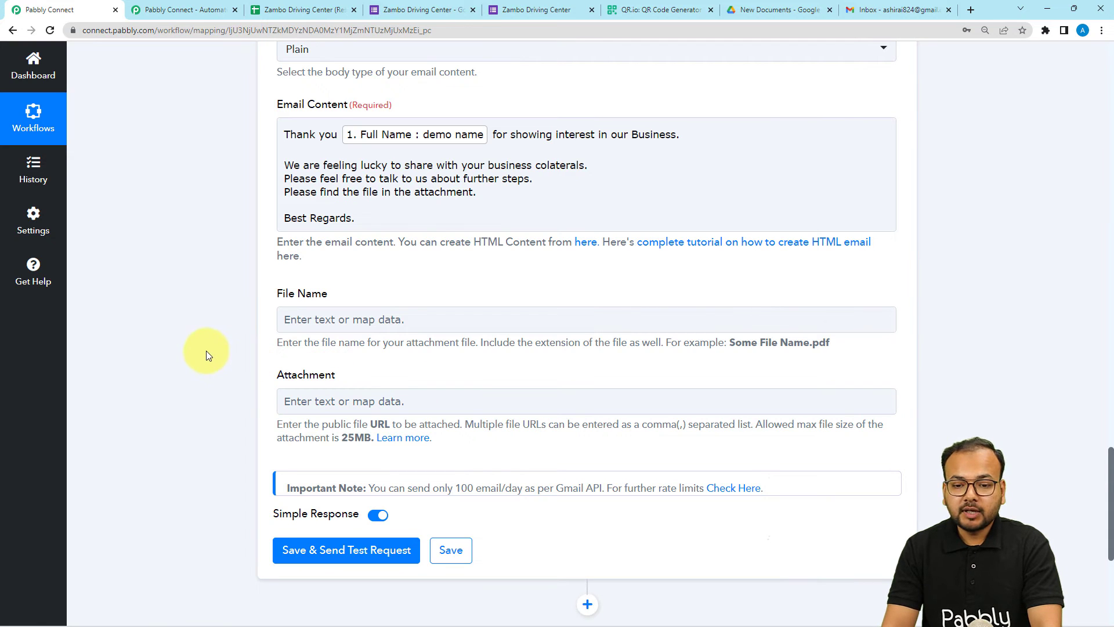
# Copy the anyone-with-the-link Drive share link for collateral-primer.pdf
pyautogui.click(769, 10)
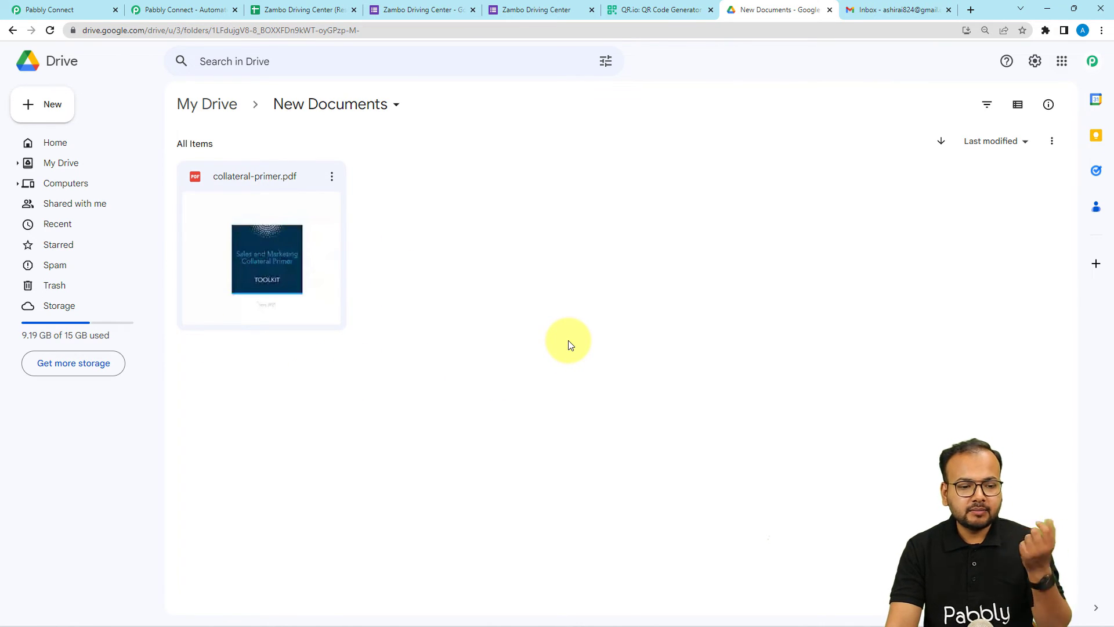
pyautogui.click(330, 179)
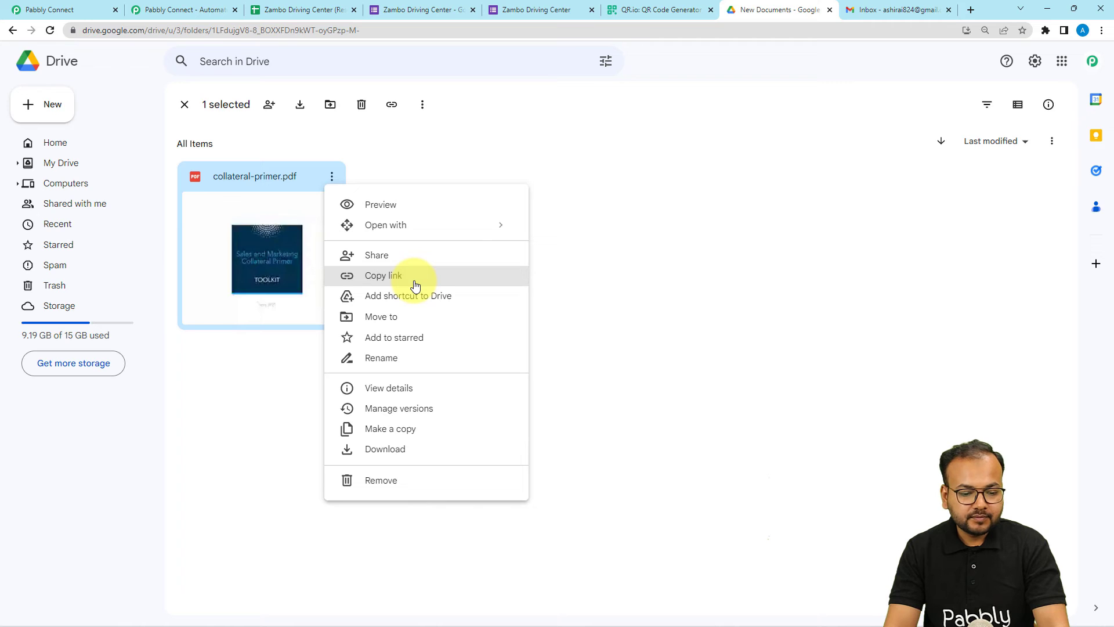
pyautogui.click(415, 277)
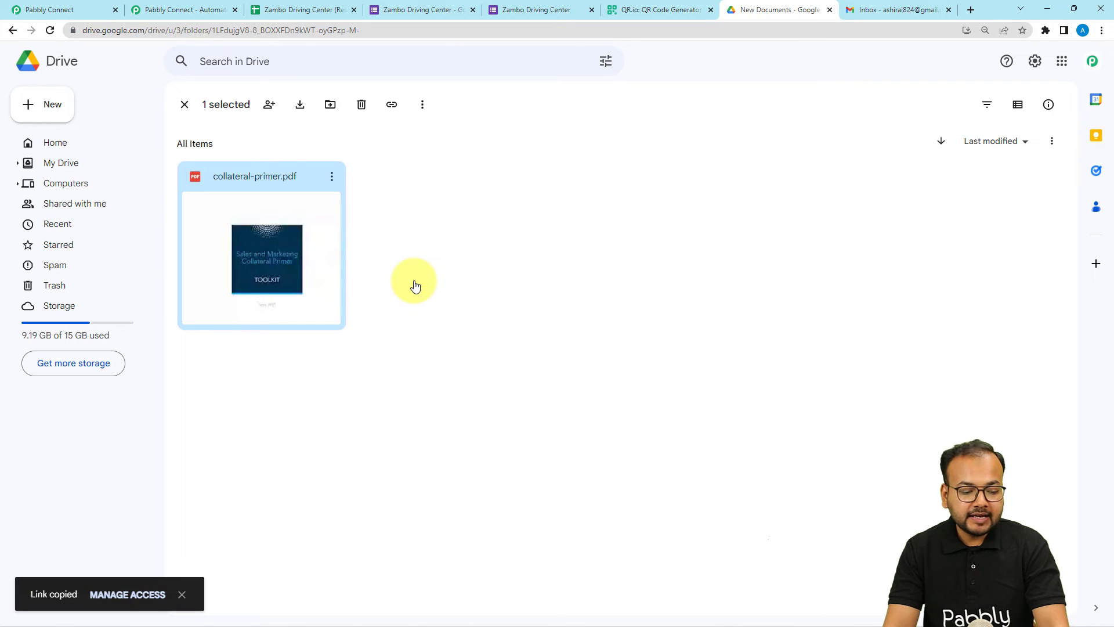
pyautogui.click(331, 177)
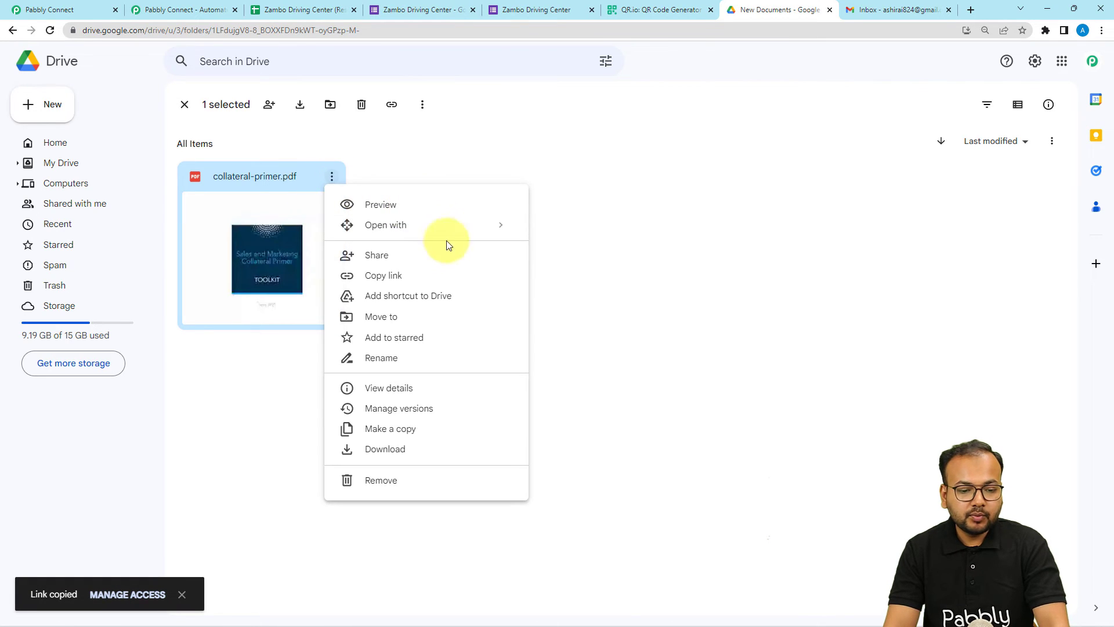
pyautogui.click(411, 254)
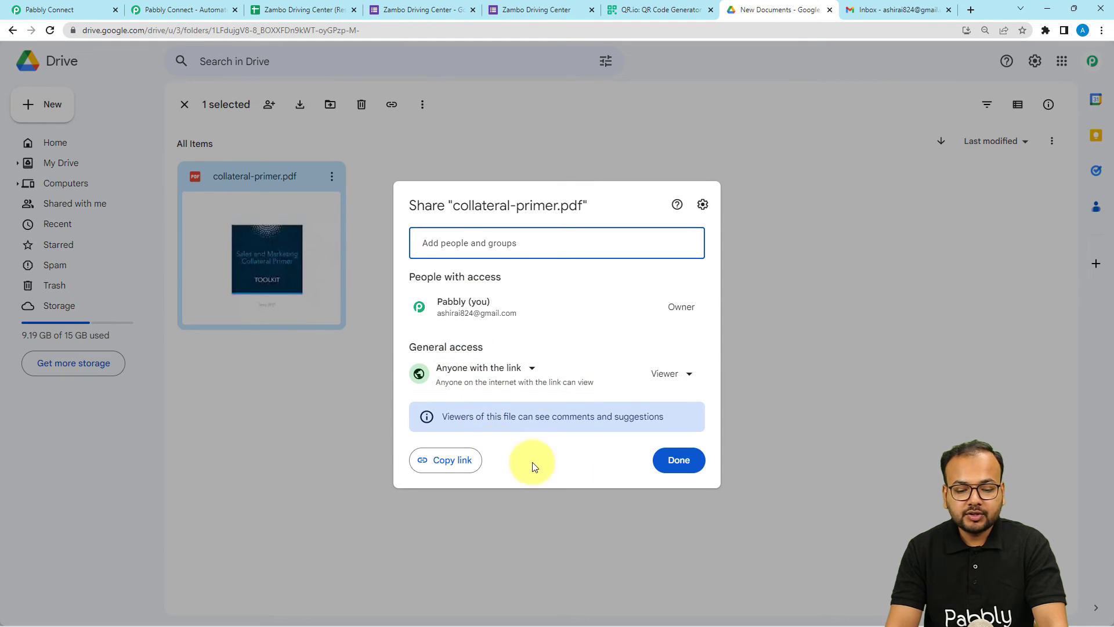
pyautogui.click(444, 459)
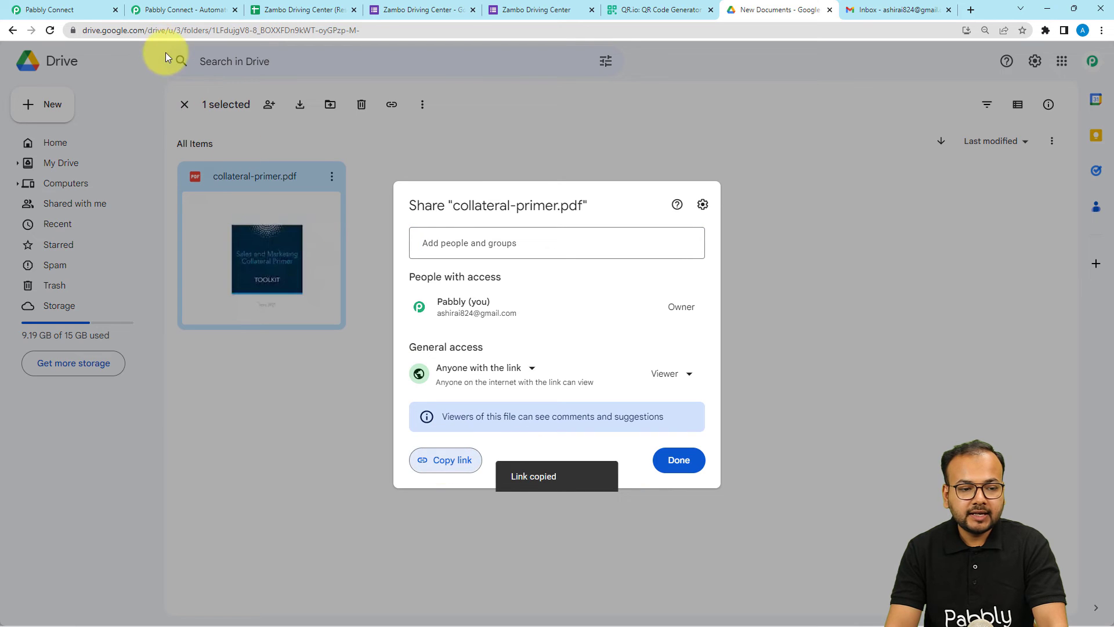
pyautogui.click(66, 7)
# Paste the PDF's Drive link into the Attachment field and review the email fields
pyautogui.click(333, 396)
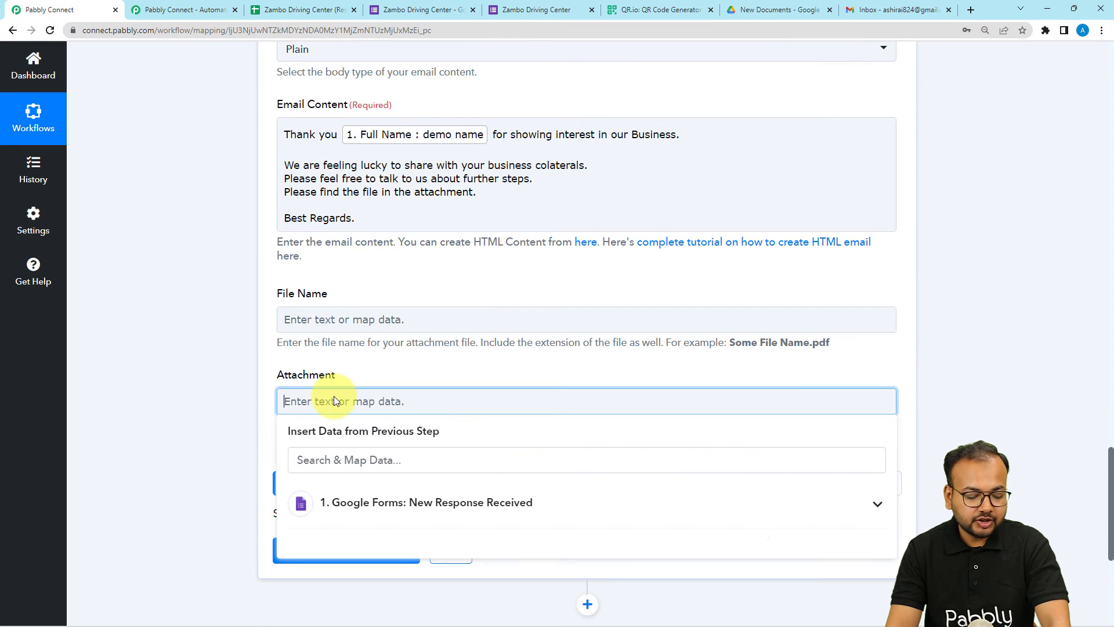
pyautogui.hotkey('ctrl', 'v')
pyautogui.click(134, 382)
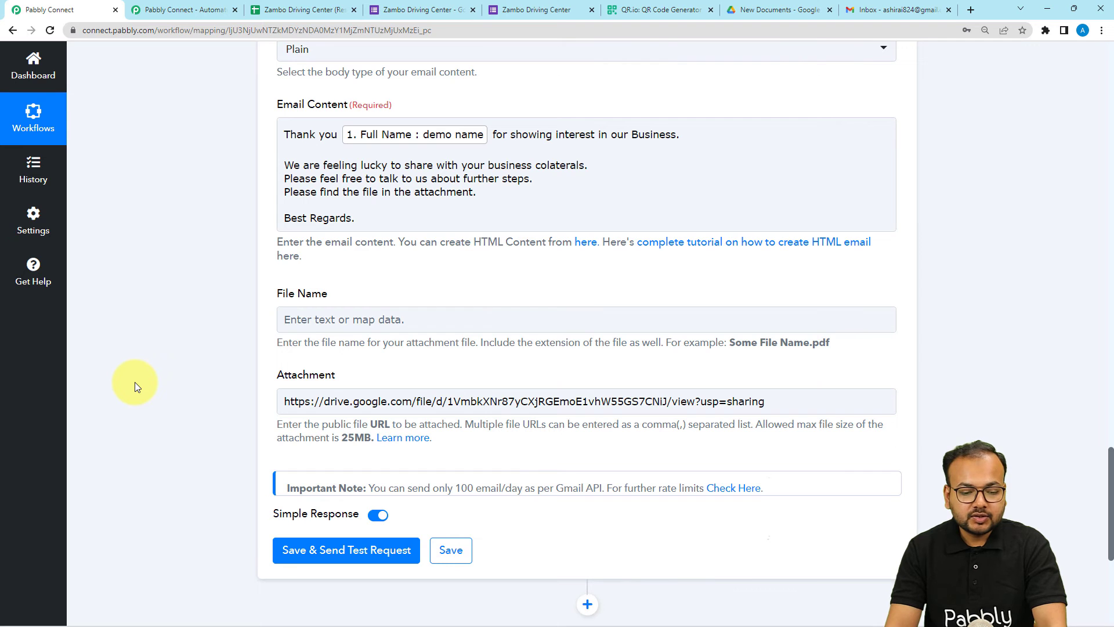
pyautogui.scroll(-2, 135, 382)
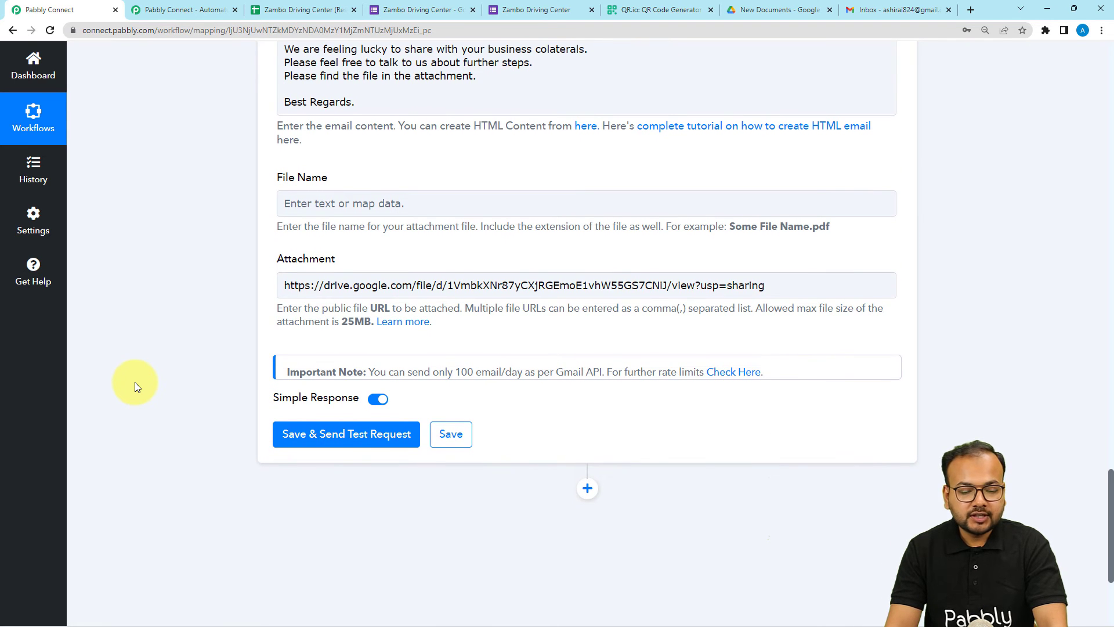
pyautogui.scroll(8, 137, 383)
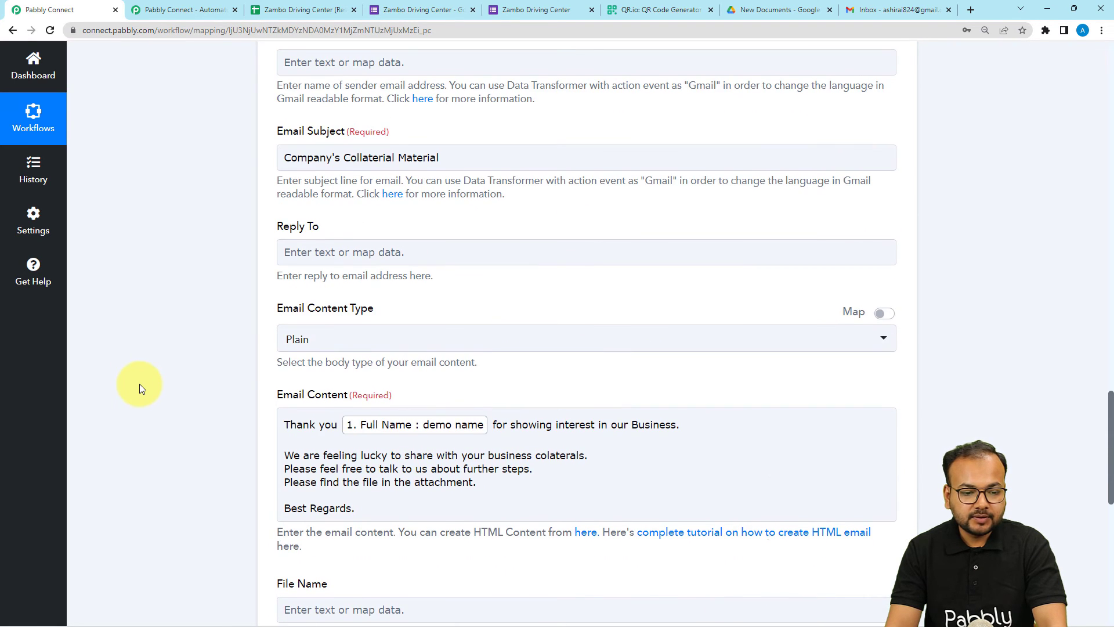
pyautogui.scroll(6, 139, 384)
pyautogui.scroll(-6, 139, 384)
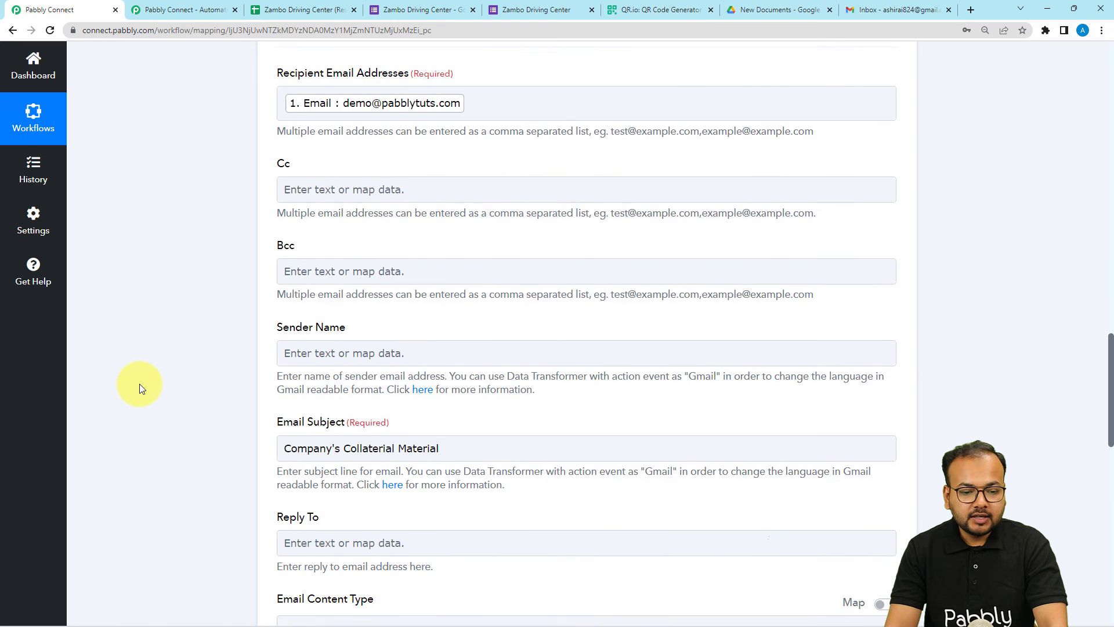
pyautogui.scroll(-9, 140, 384)
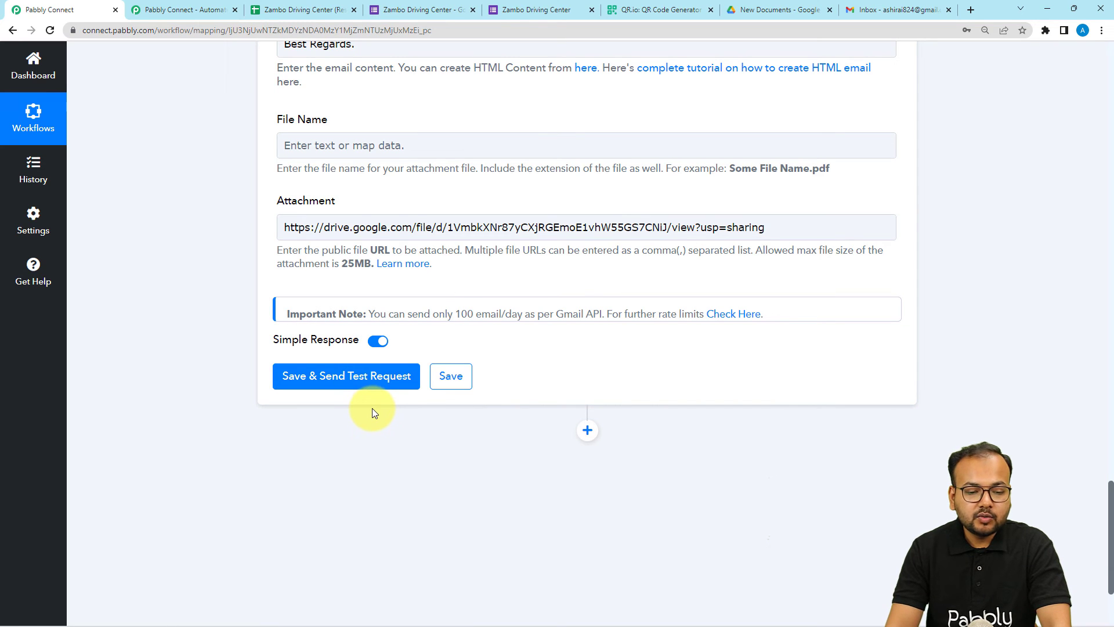
pyautogui.scroll(12, 450, 587)
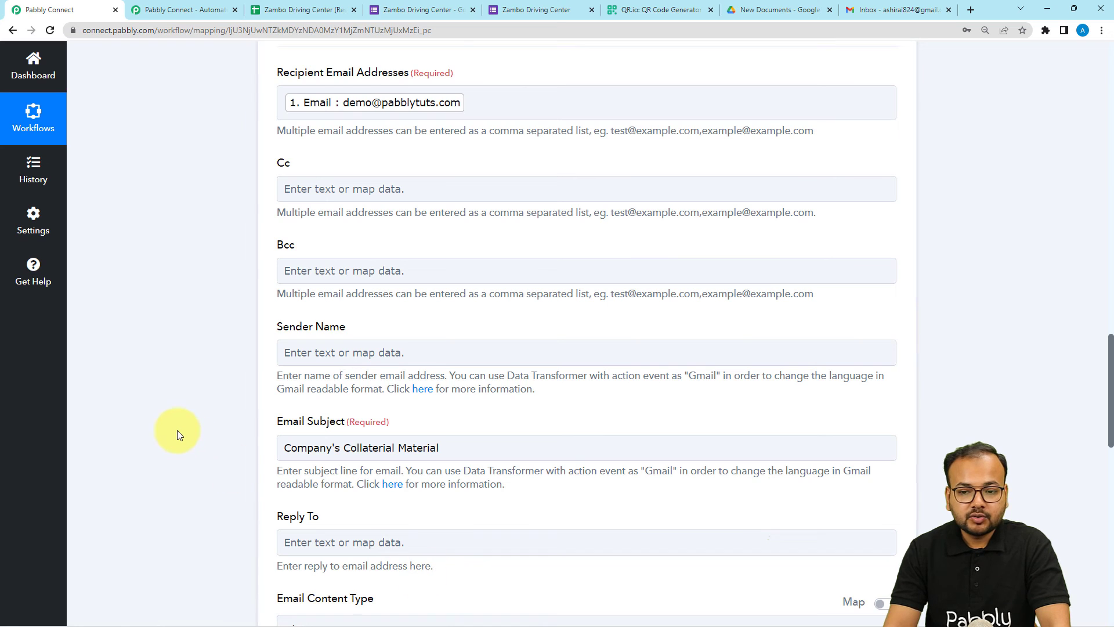
pyautogui.scroll(-8, 176, 430)
pyautogui.scroll(-4, 191, 402)
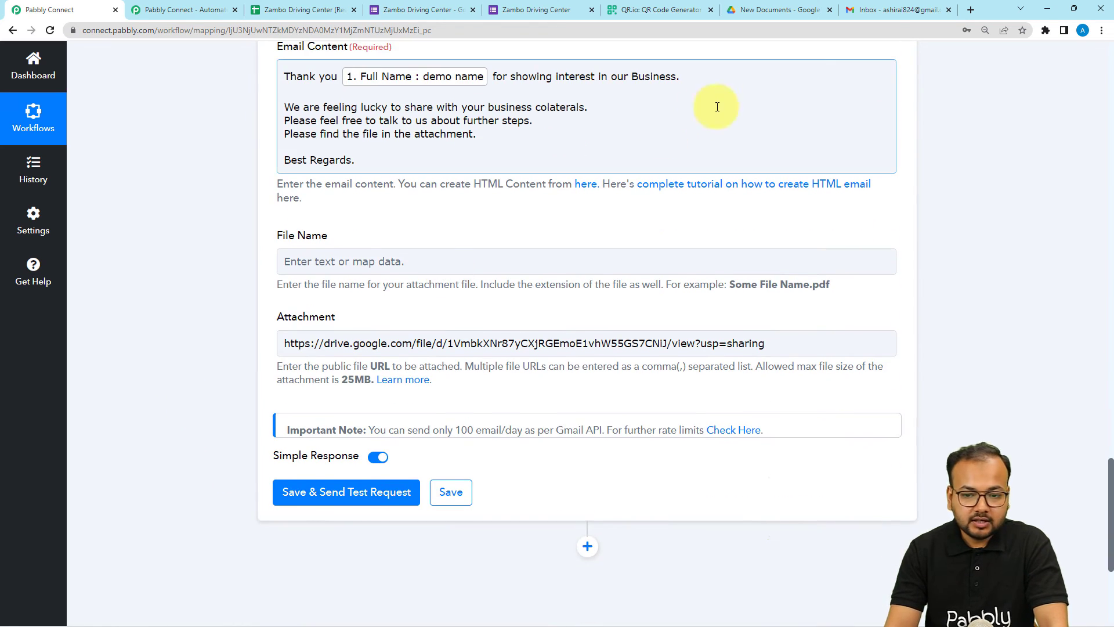
# Save and send a test email, getting status sent with a remaining quota of 1485
pyautogui.click(855, 10)
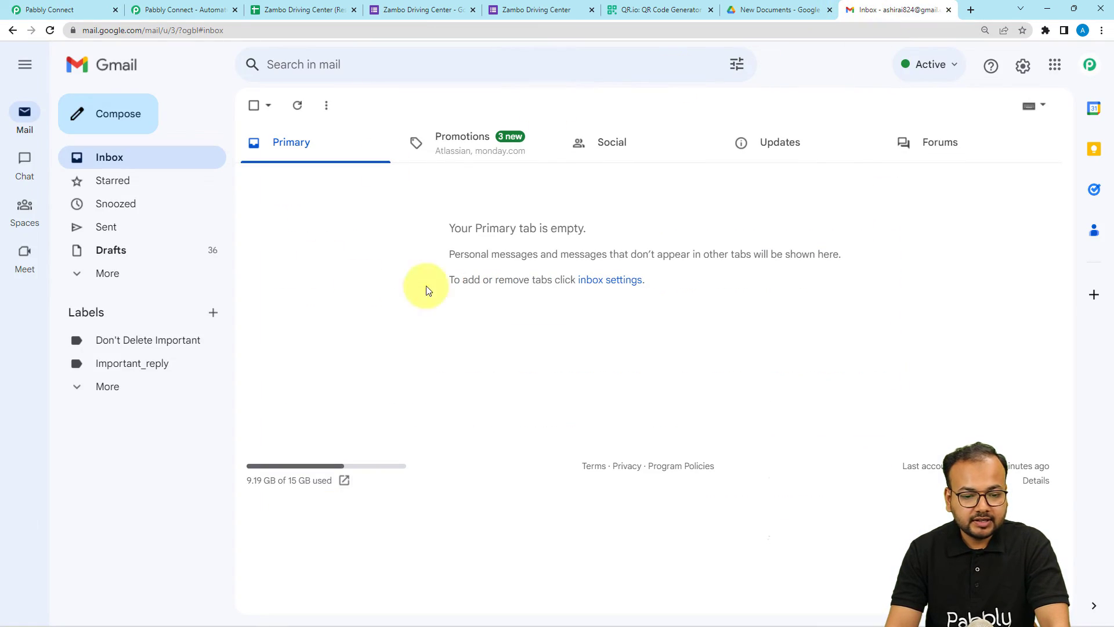
pyautogui.click(75, 15)
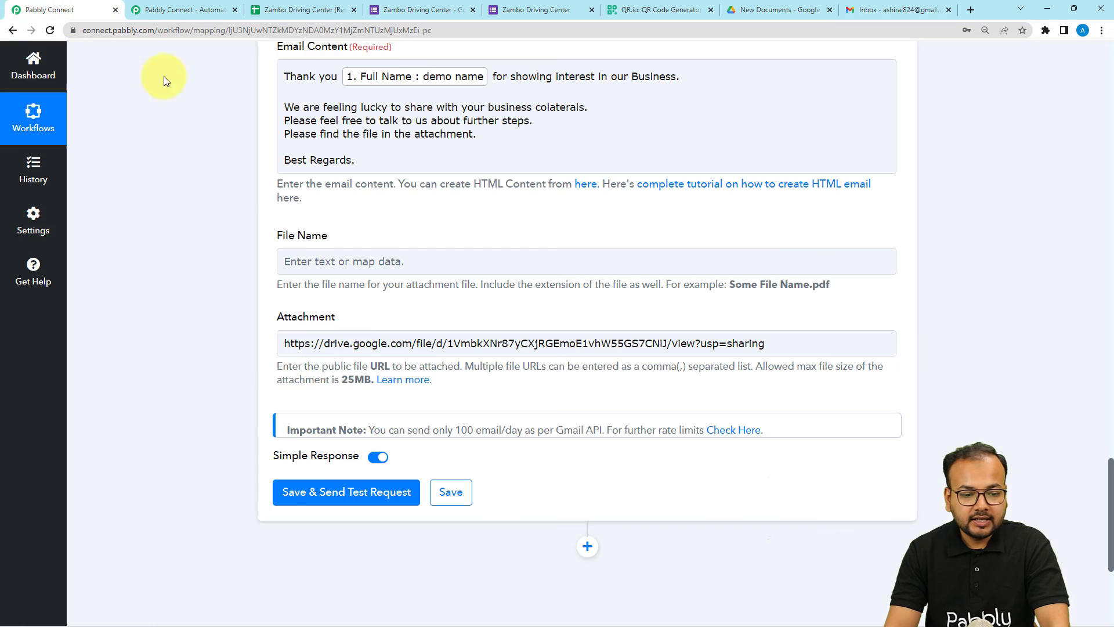
pyautogui.click(294, 490)
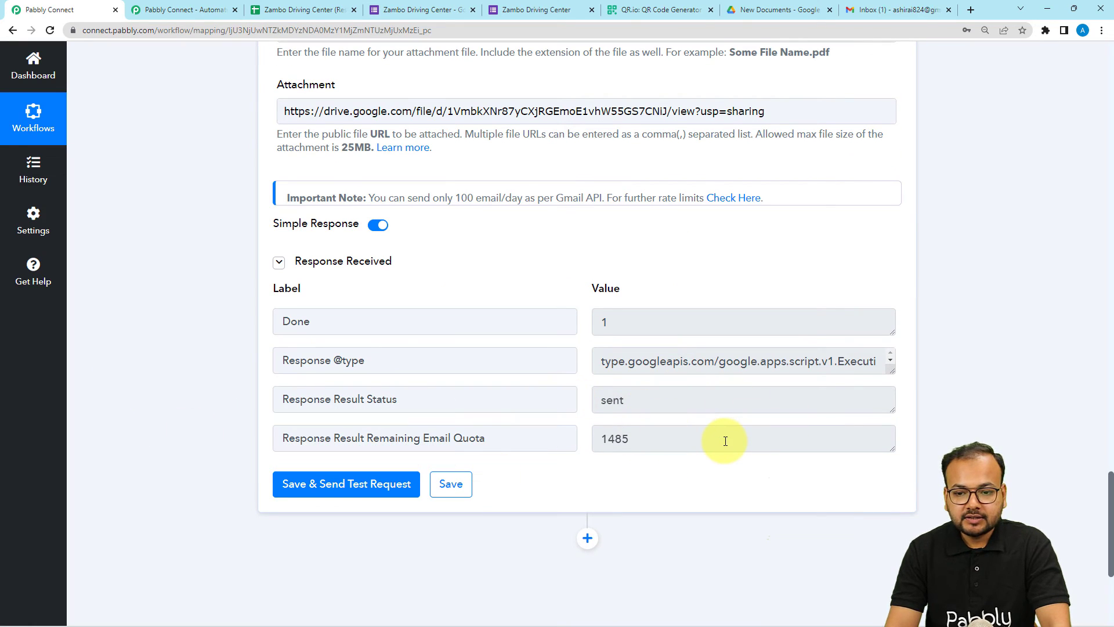
pyautogui.click(891, 10)
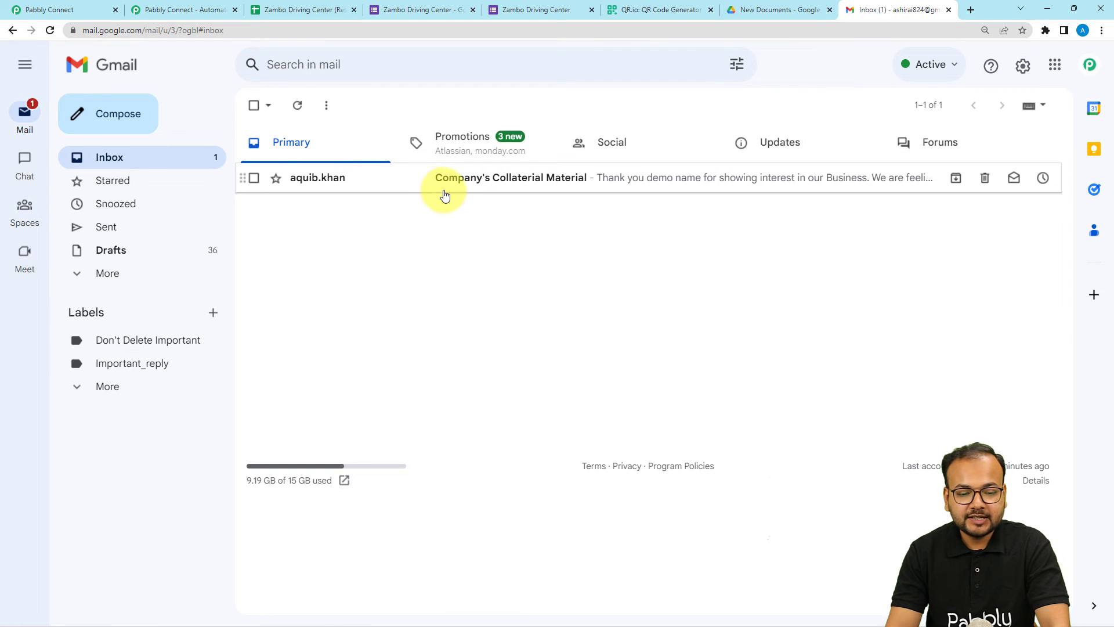
# Open the received 'Company's Collateral Material' email with collateral-primer.pdf attached in Gmail
pyautogui.click(21, 8)
pyautogui.scroll(7, 255, 312)
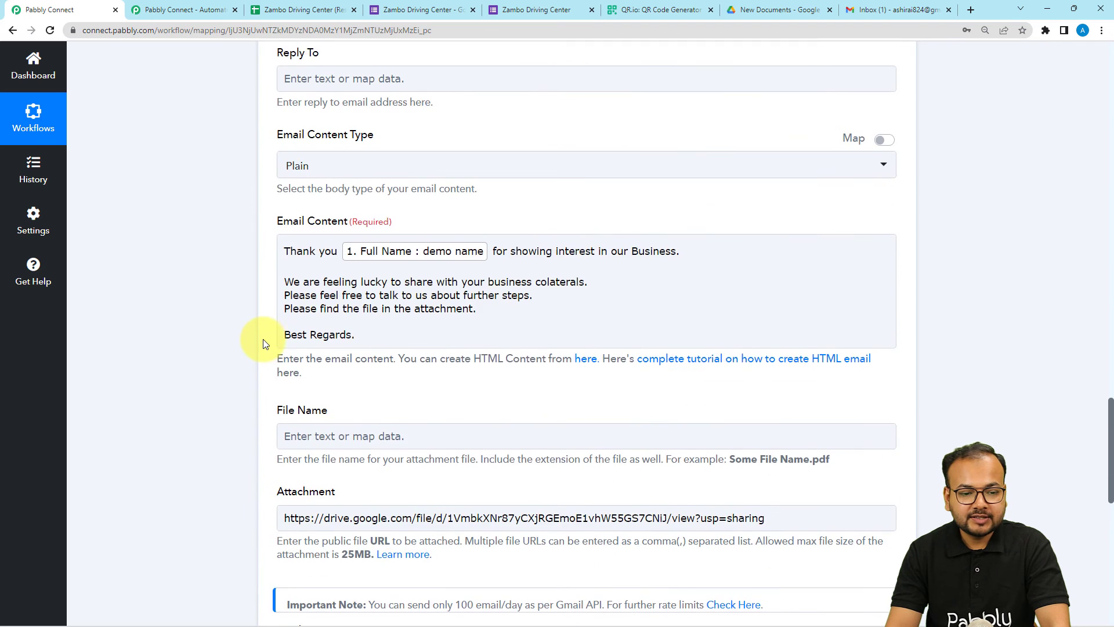
pyautogui.scroll(4, 263, 339)
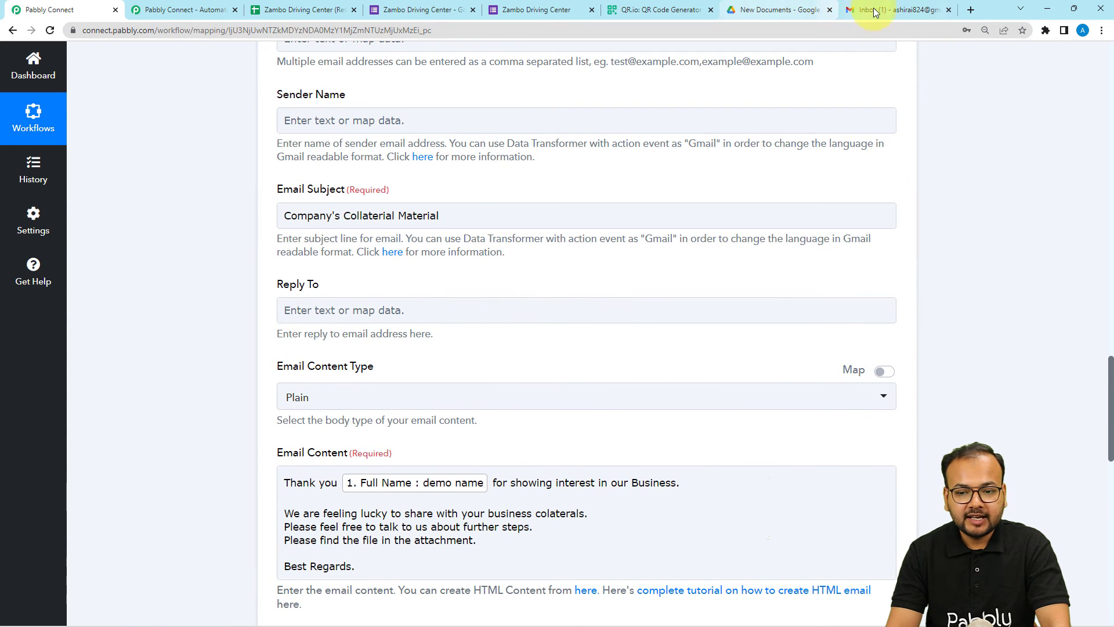
pyautogui.click(875, 12)
pyautogui.click(439, 180)
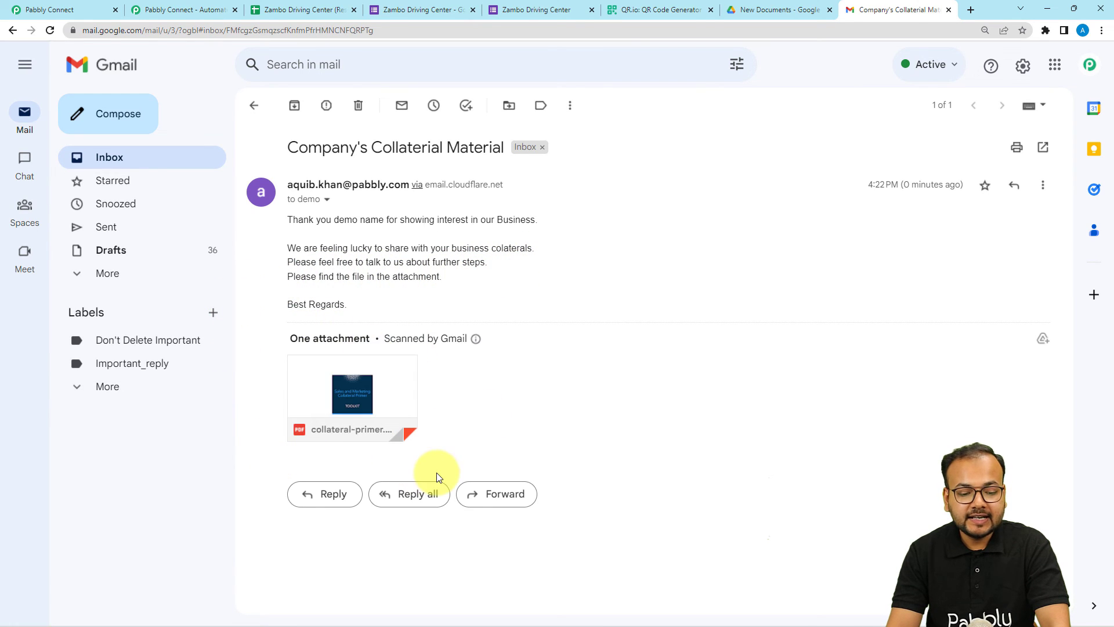
# Check the PDF's Drive sharing settings, then go back to the Pabbly Connect workflow
pyautogui.click(781, 13)
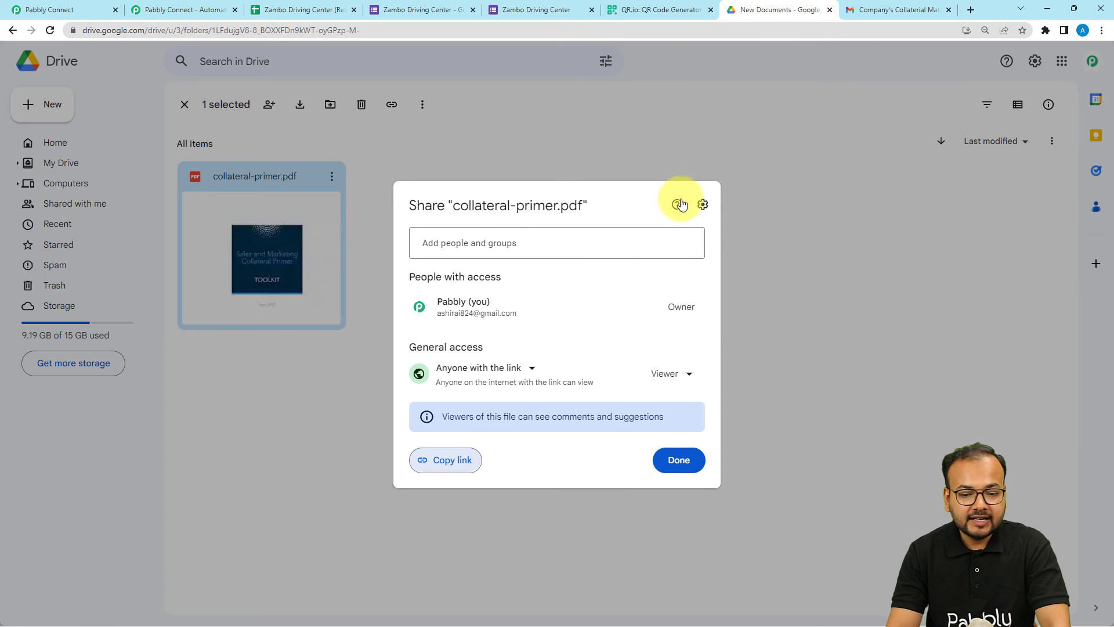
pyautogui.click(677, 461)
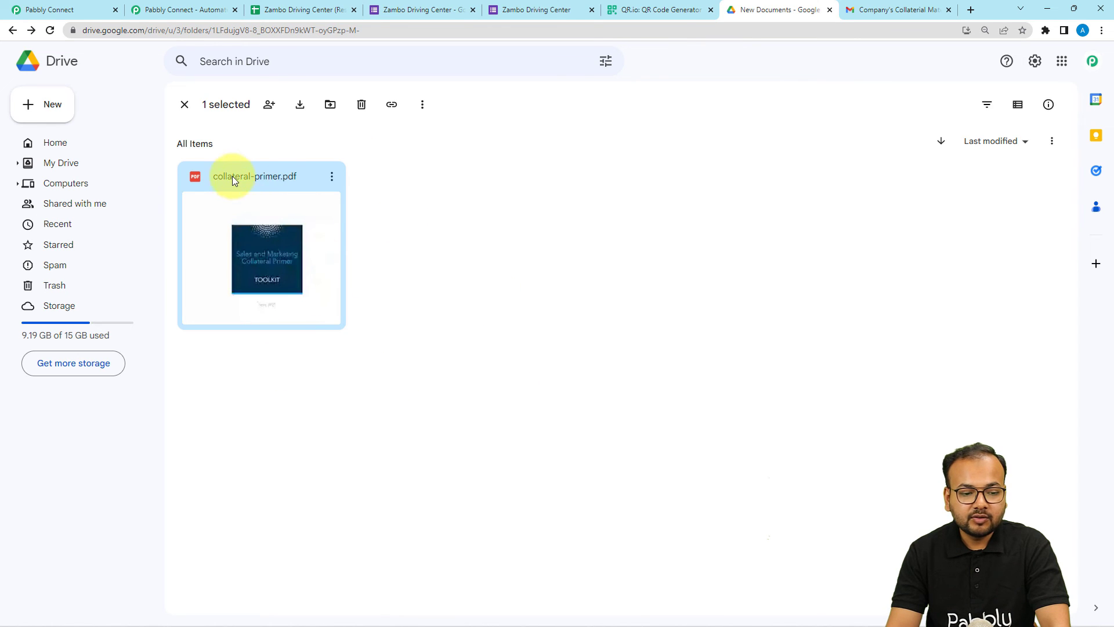
pyautogui.click(841, 12)
pyautogui.moveTo(330, 431)
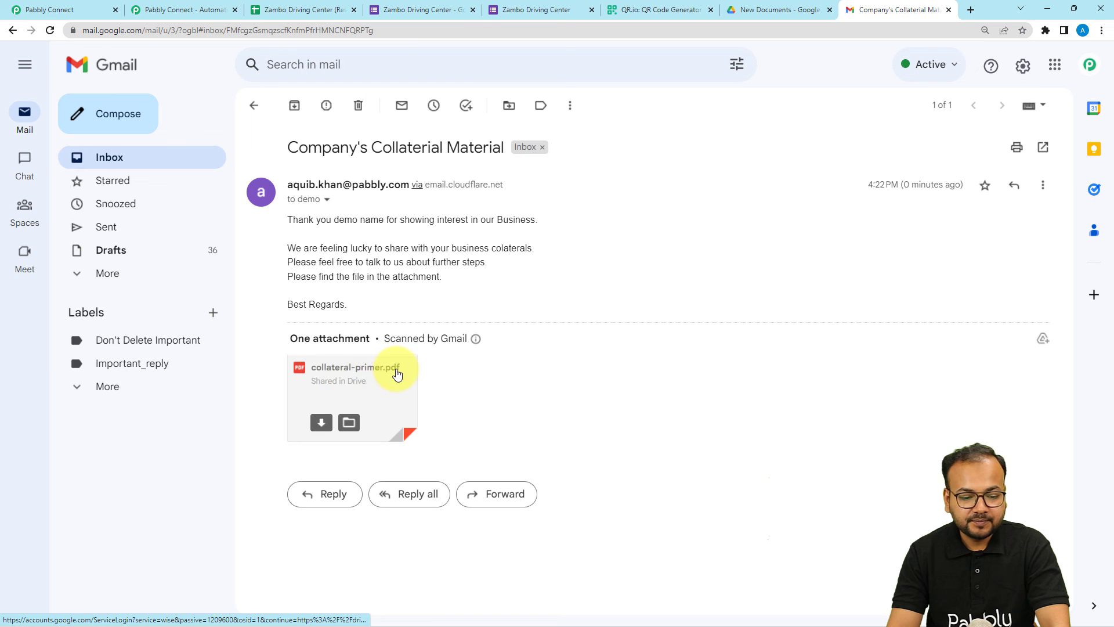
pyautogui.click(76, 16)
pyautogui.moveTo(1109, 360); pyautogui.dragTo(1109, 144)
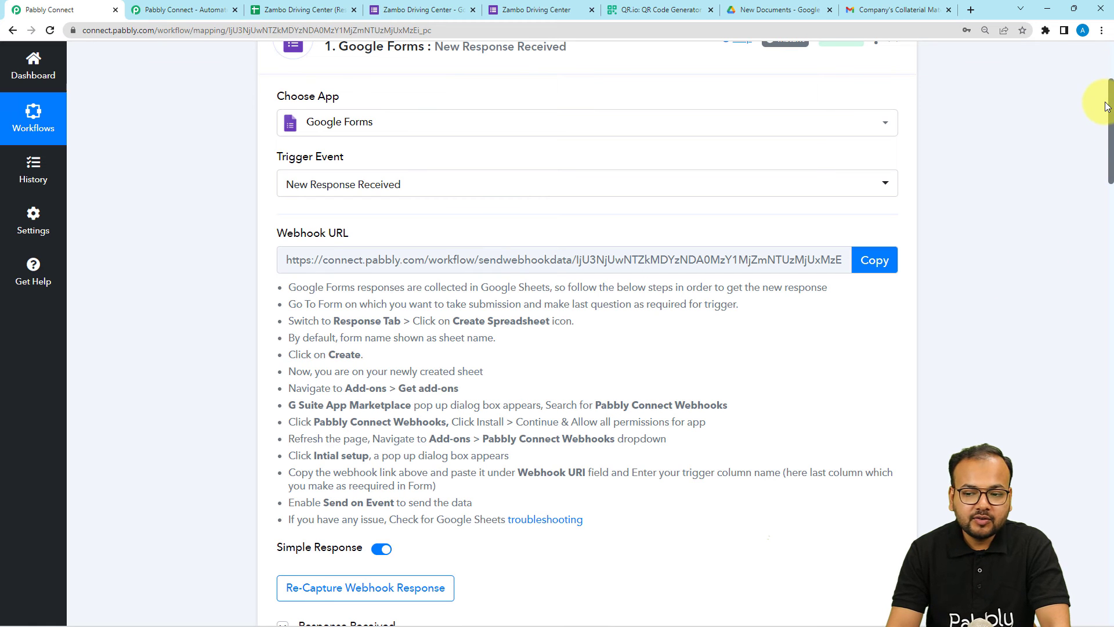
# Collapse the Google Forms trigger step and review the form's QR.io code before returning
pyautogui.moveTo(1109, 125); pyautogui.dragTo(1107, 96)
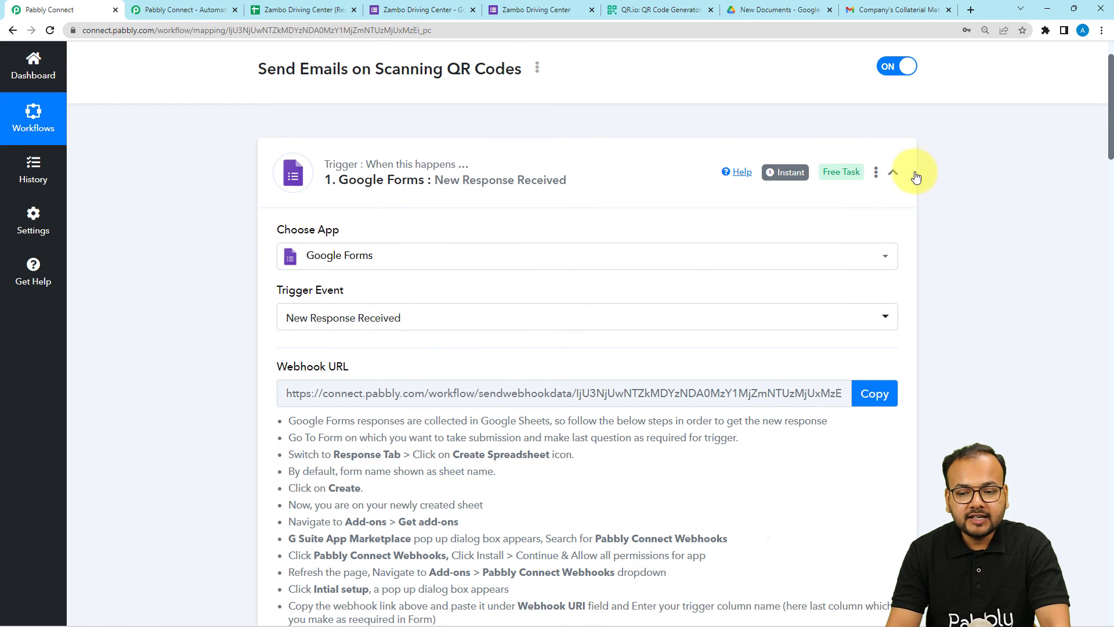
pyautogui.click(893, 172)
pyautogui.click(642, 12)
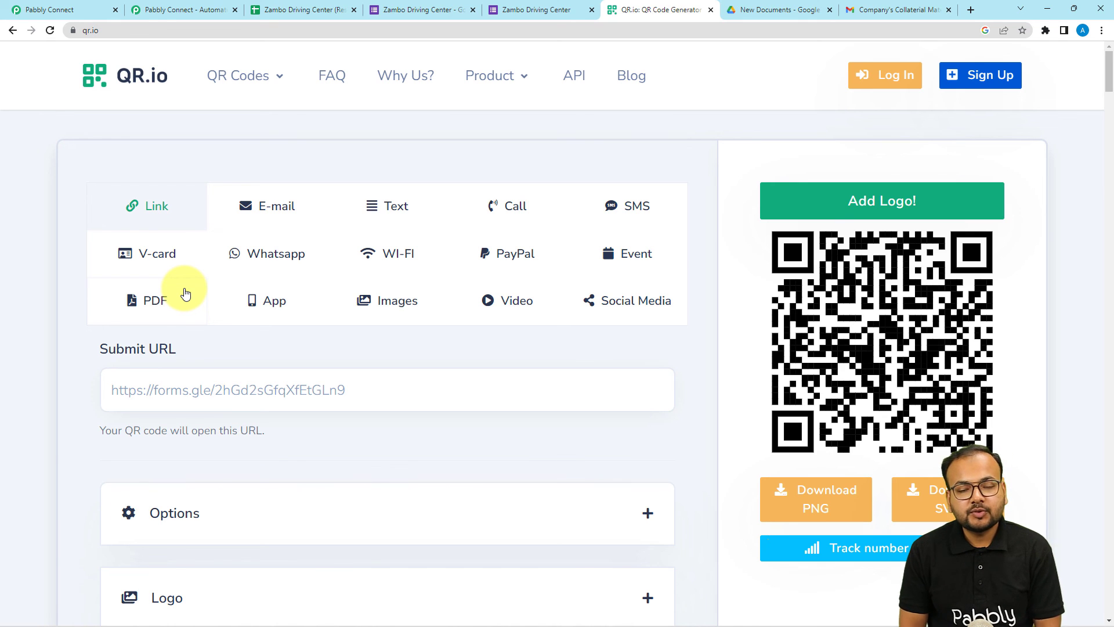
pyautogui.click(49, 9)
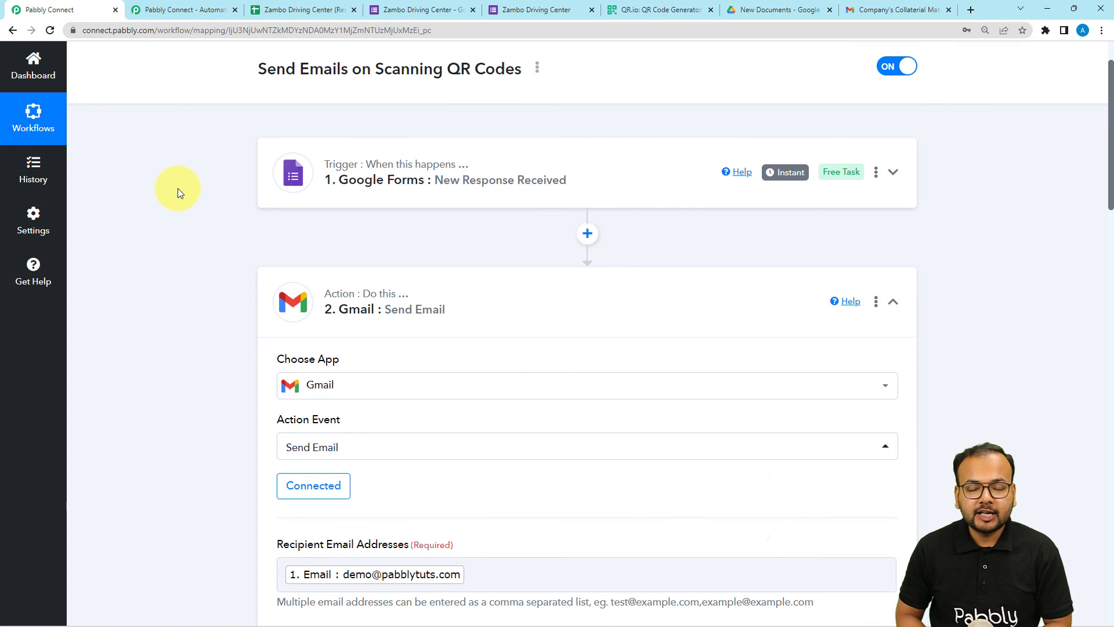